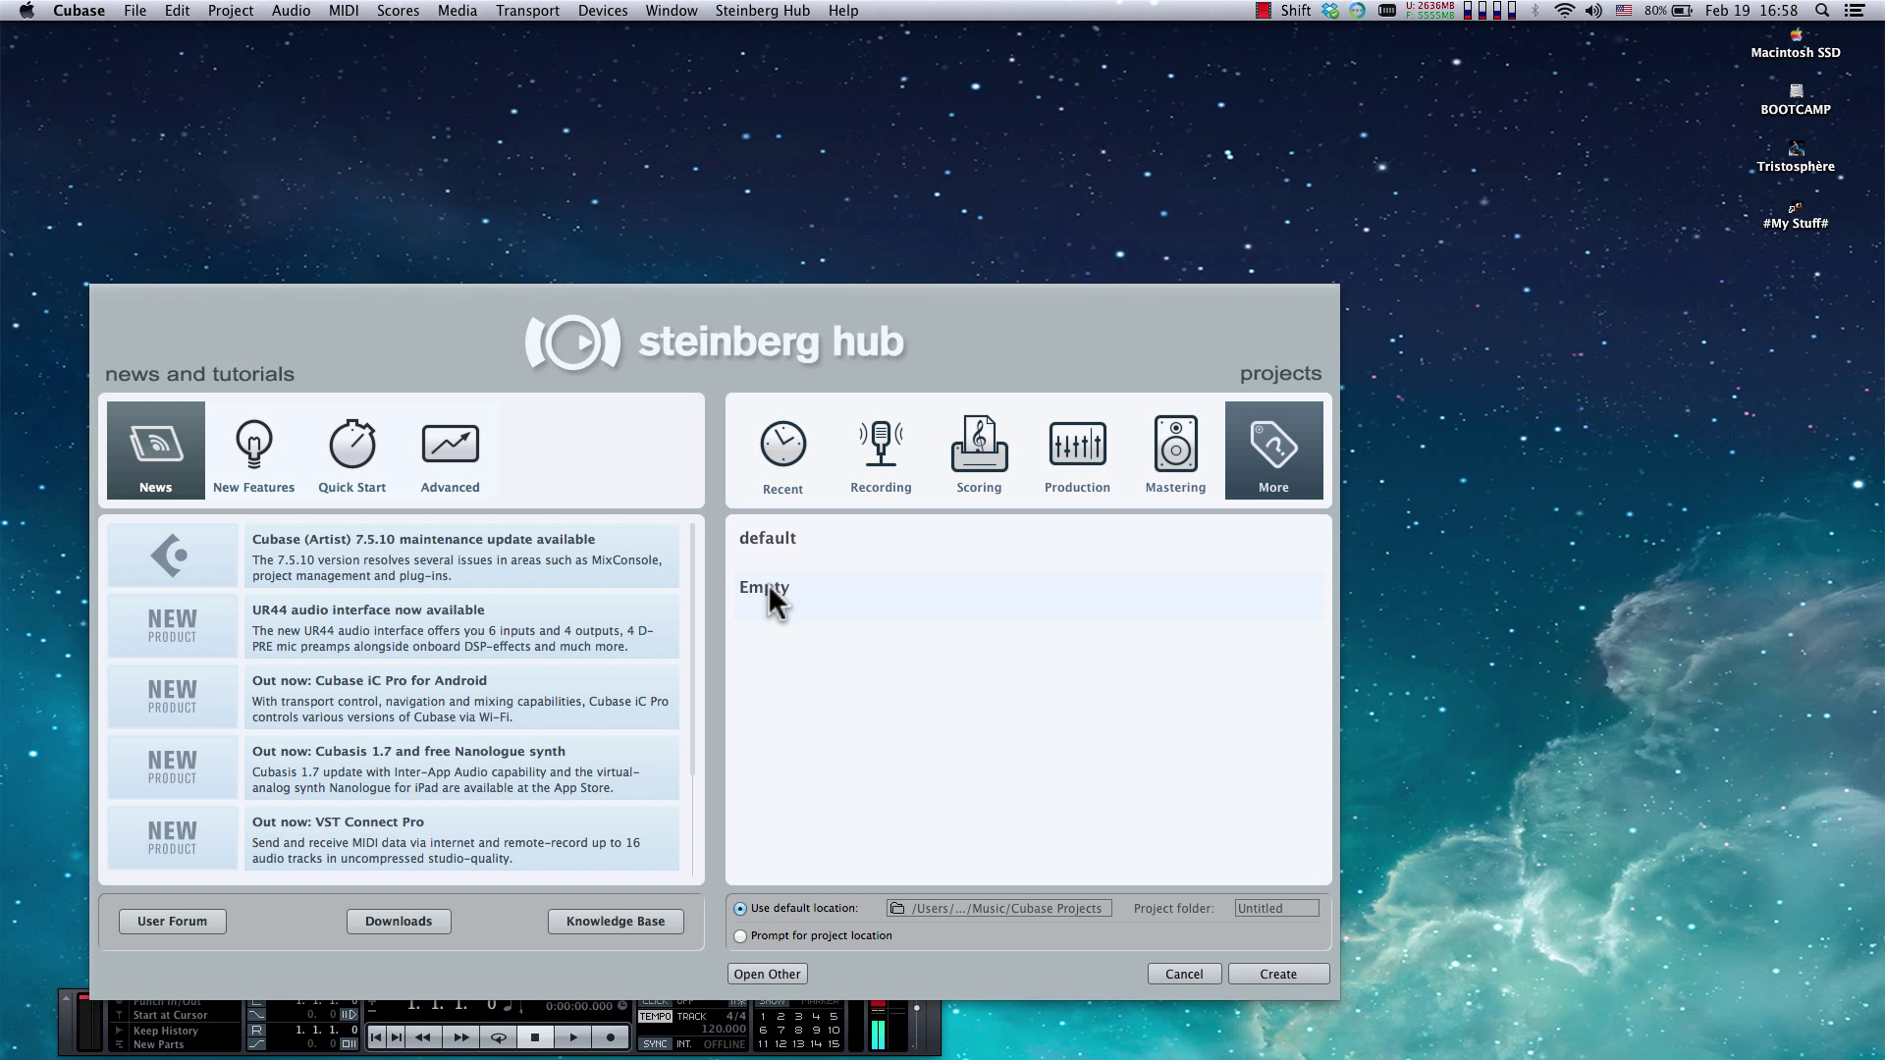
# Create an empty project in the default location and open the VST Instruments rack.
pyautogui.click(768, 583)
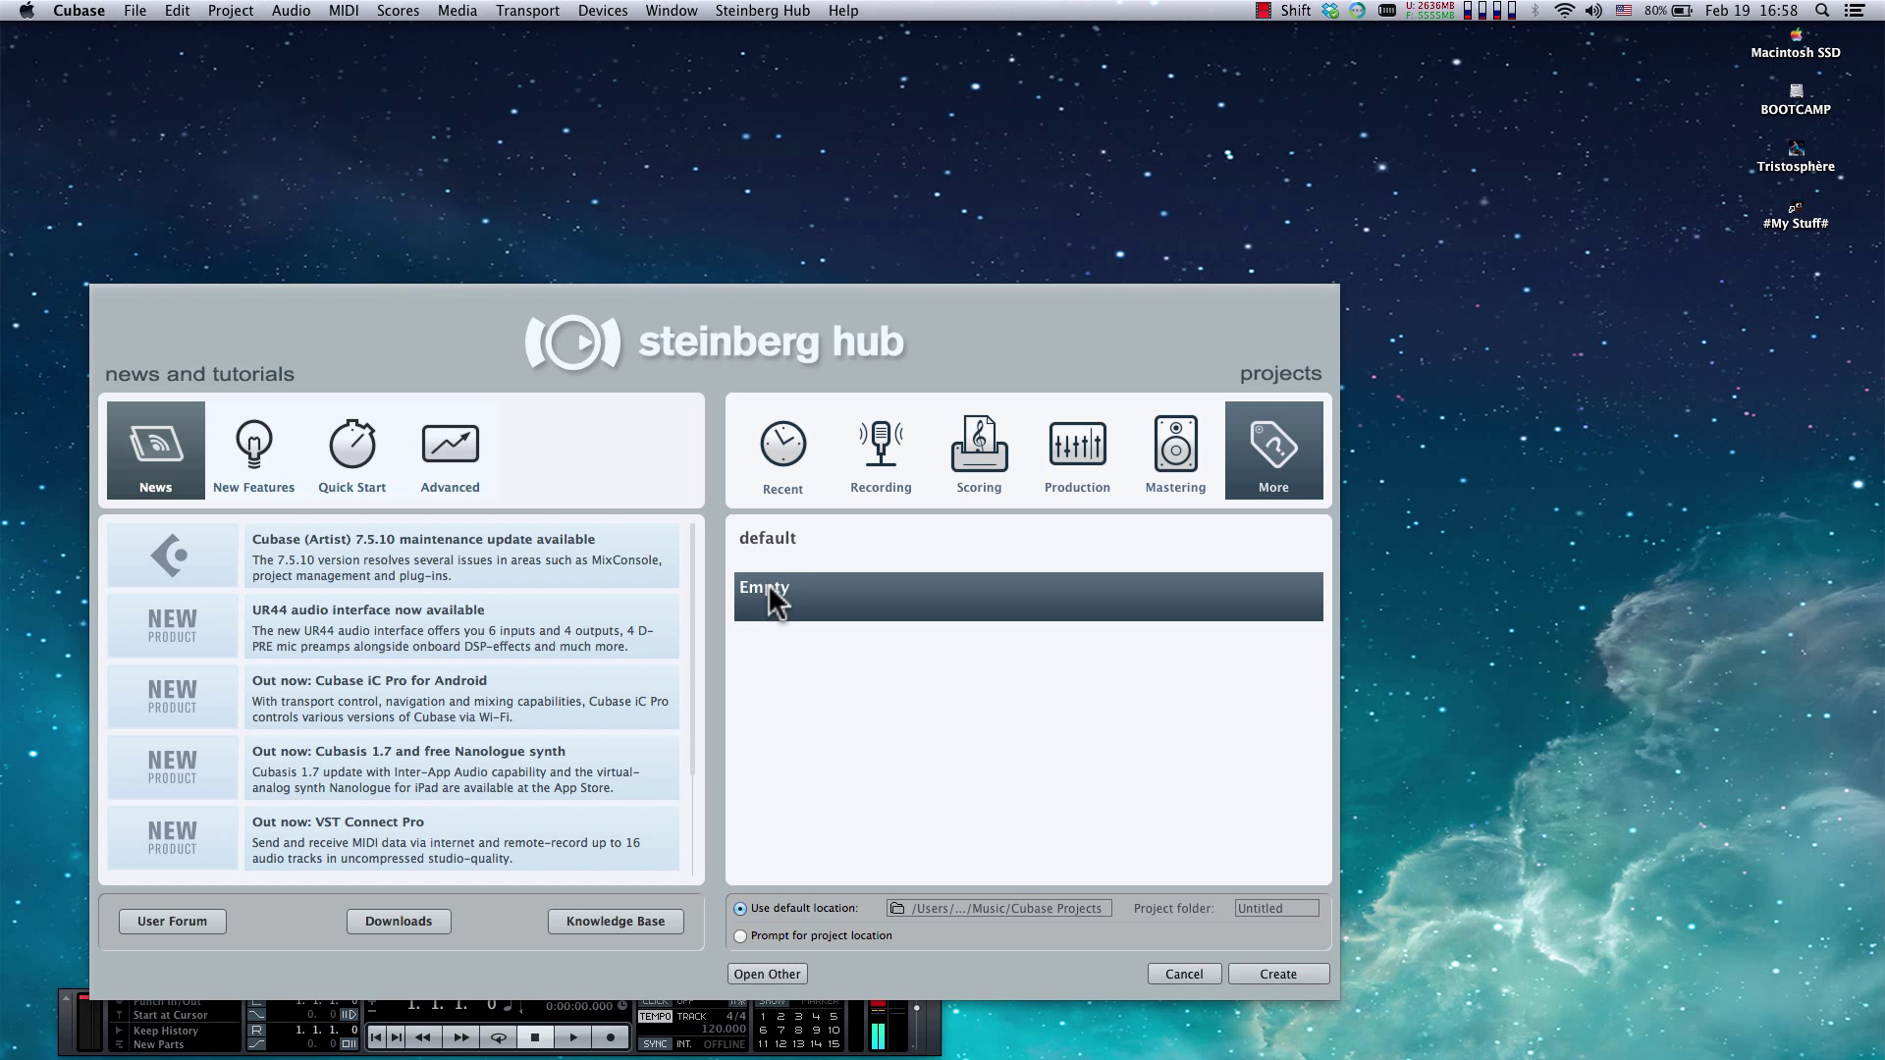
pyautogui.click(1261, 976)
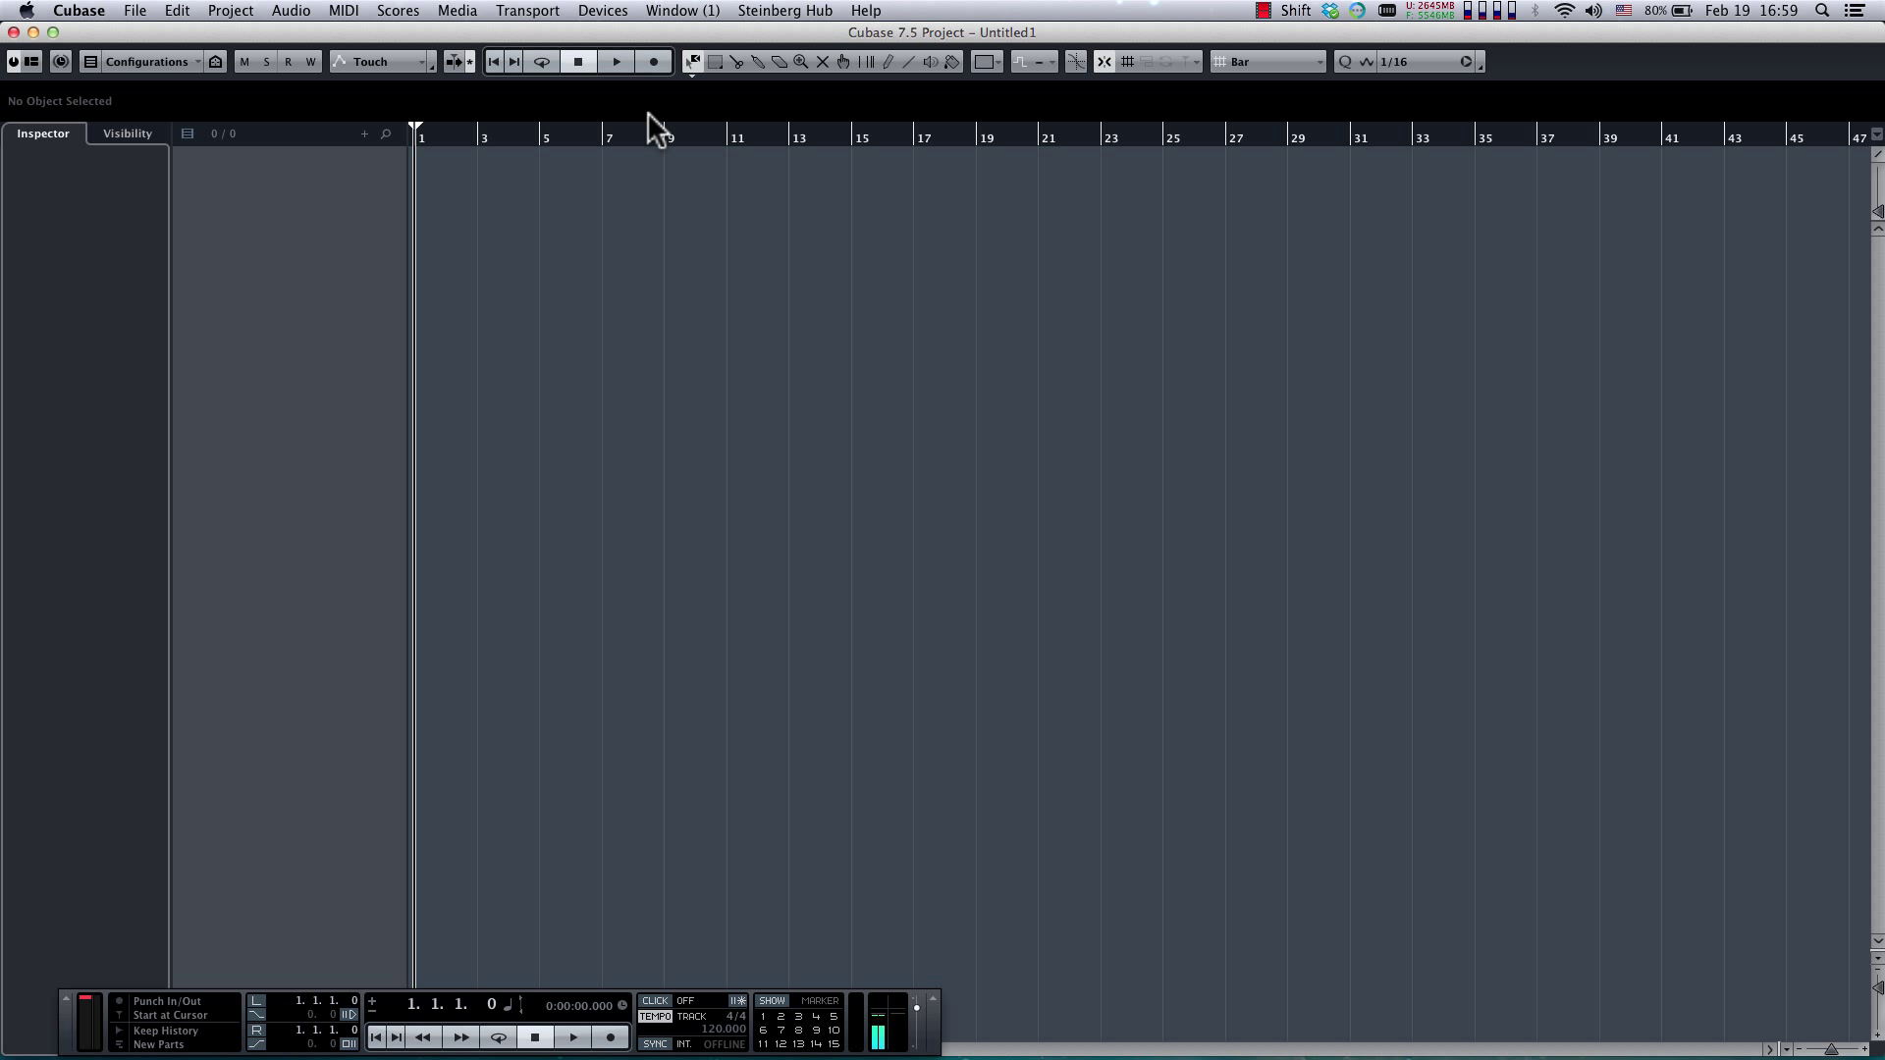
pyautogui.click(604, 12)
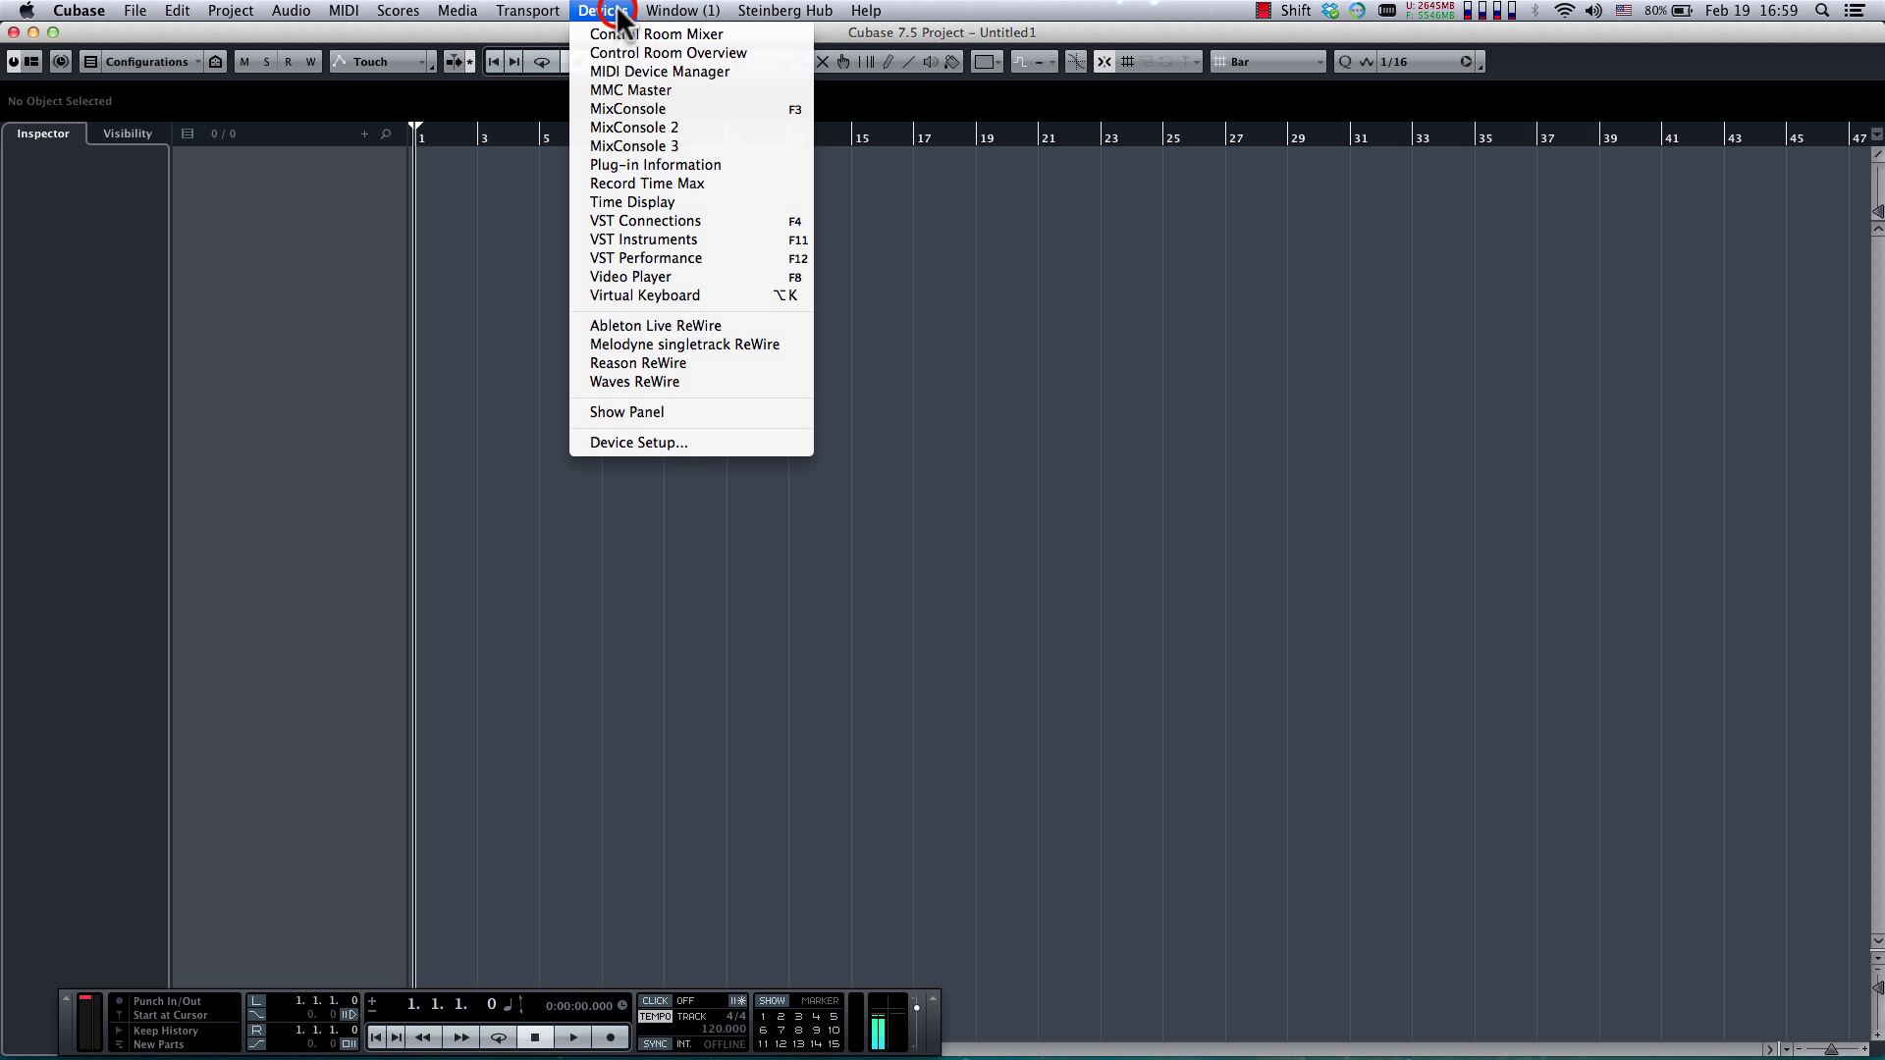
pyautogui.click(656, 241)
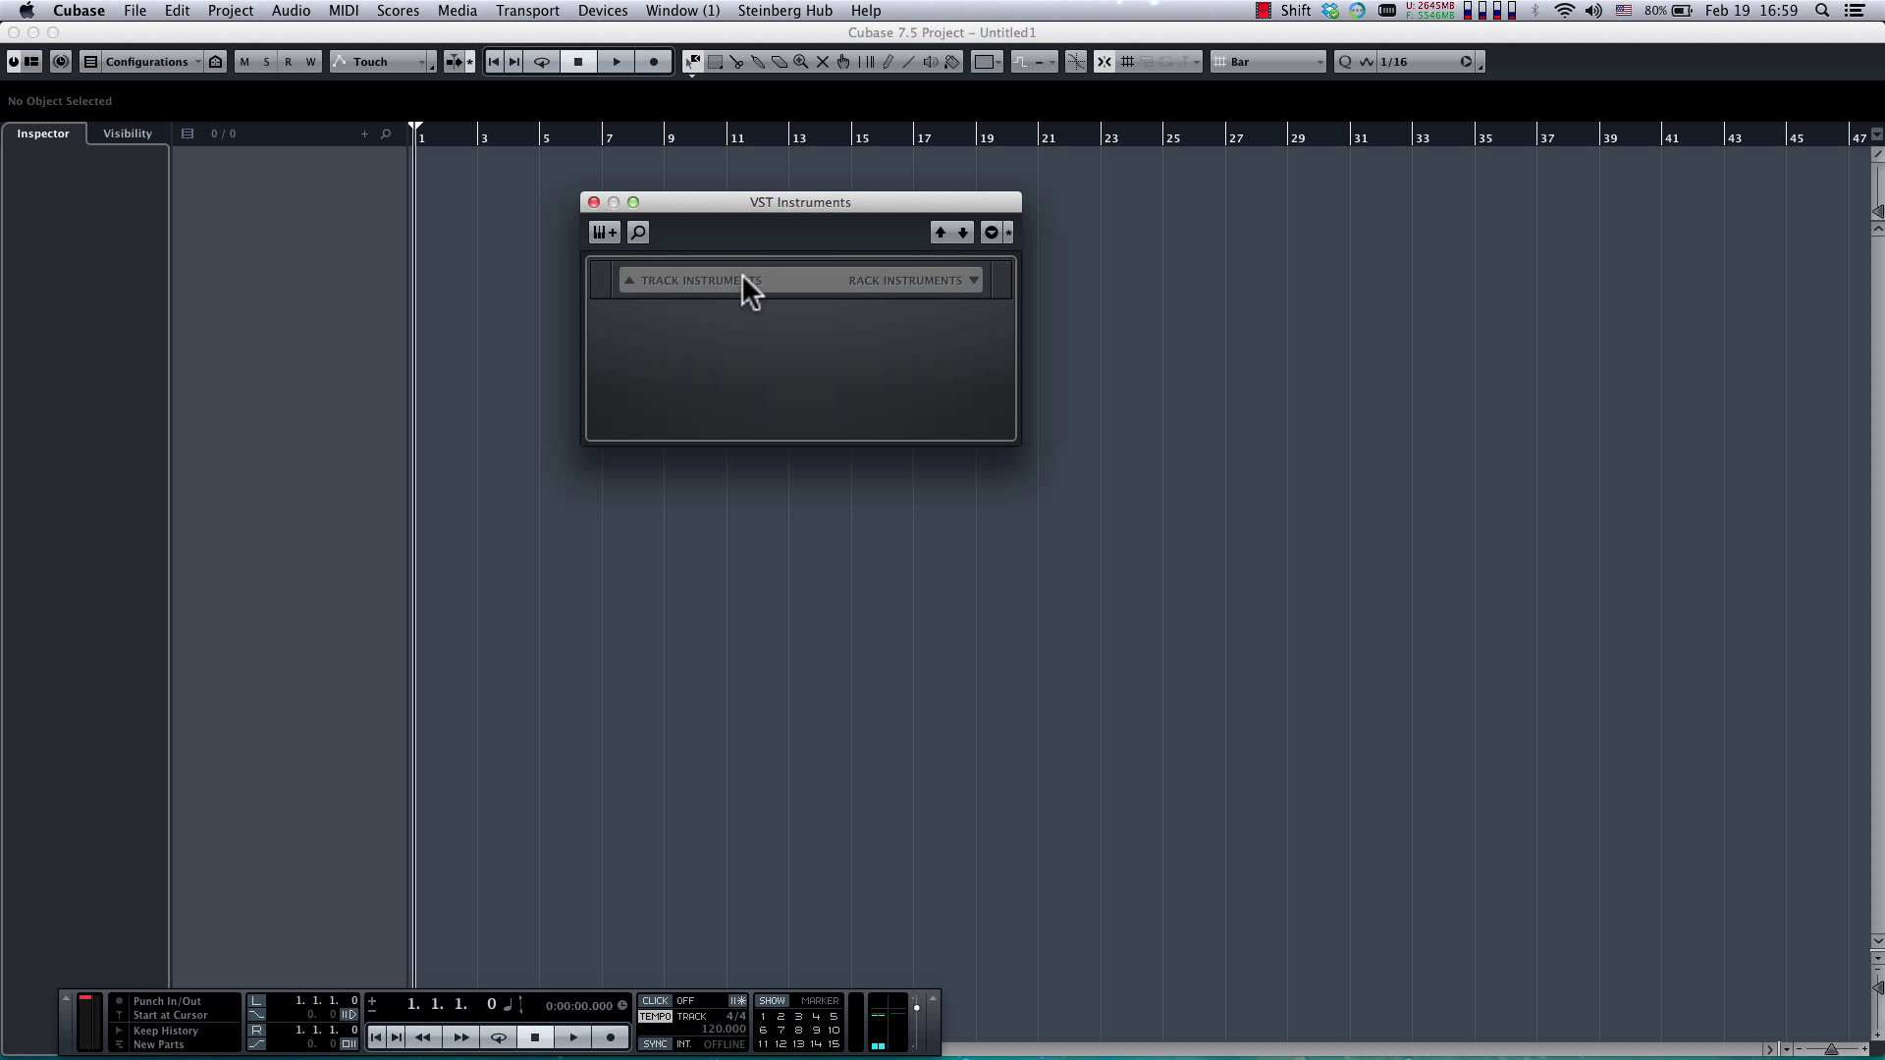
# Load LiquidRhythm as a rack instrument and create a MIDI track assigned to it.
pyautogui.click(974, 280)
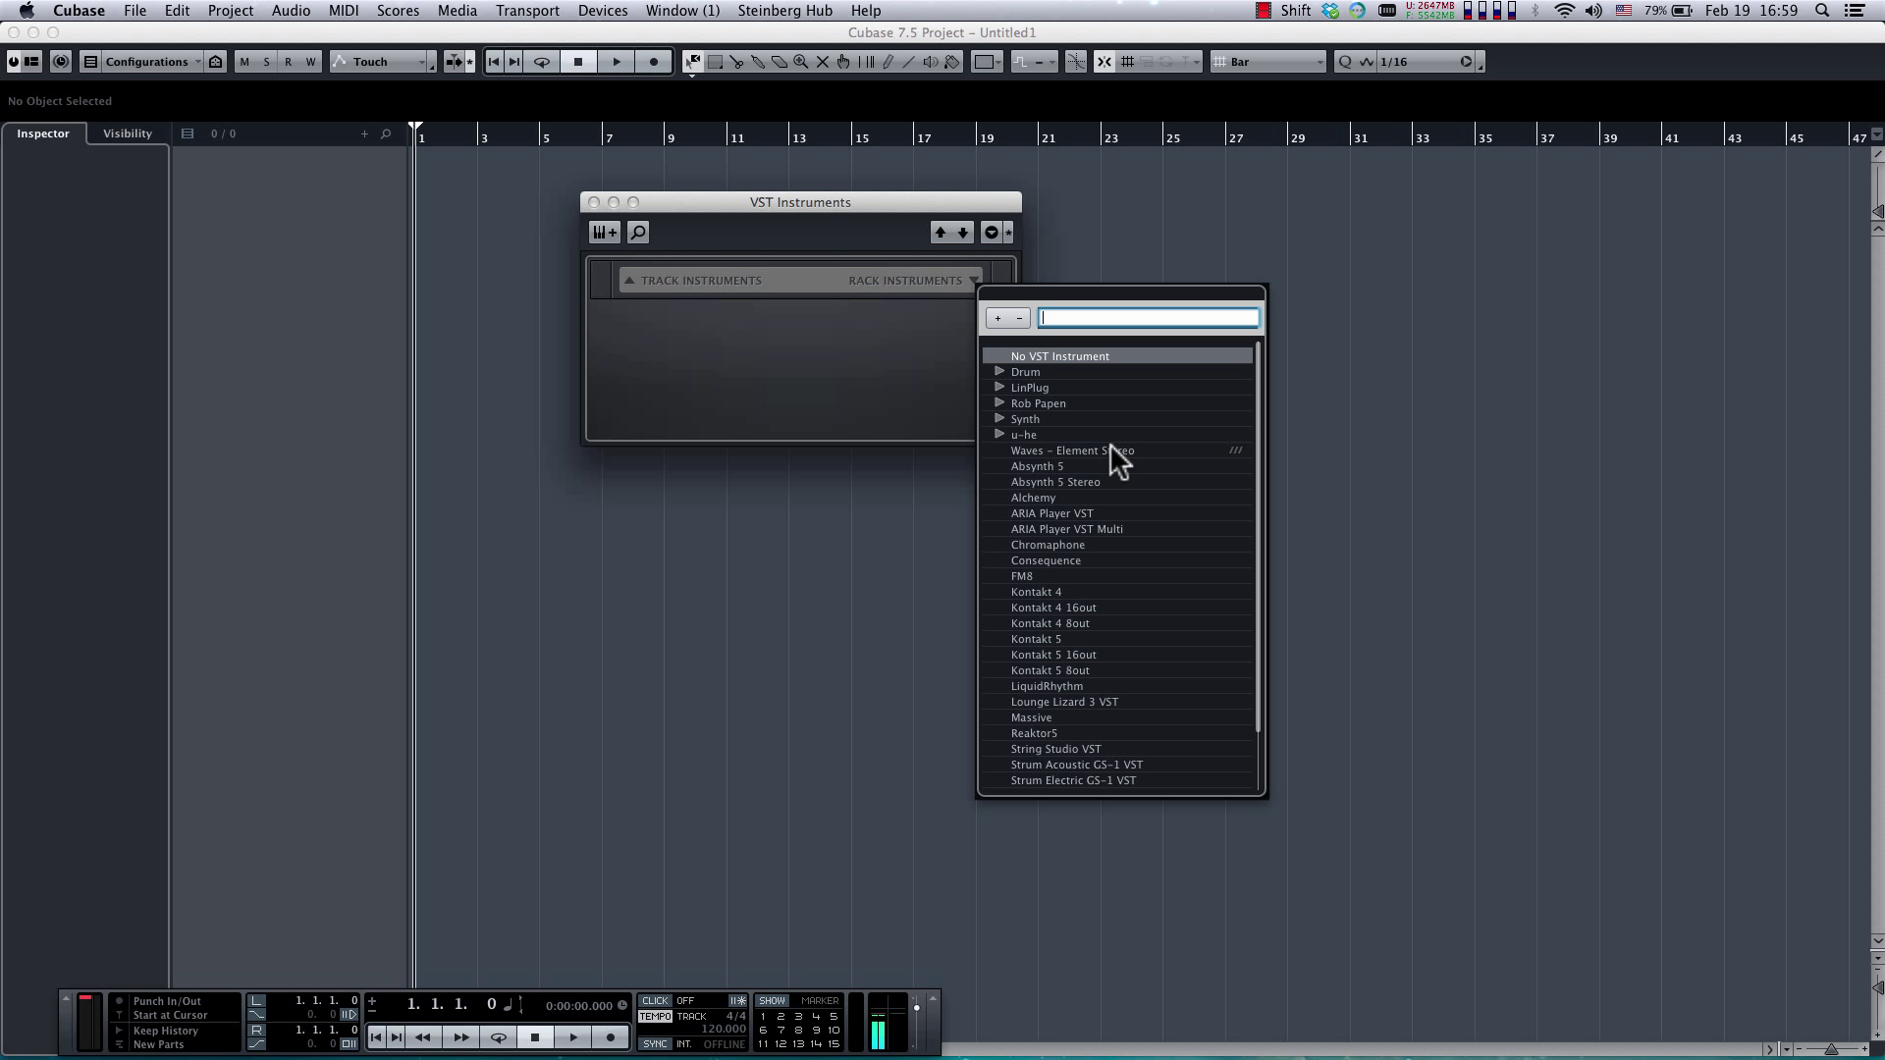
pyautogui.scroll(-2, 1110, 530)
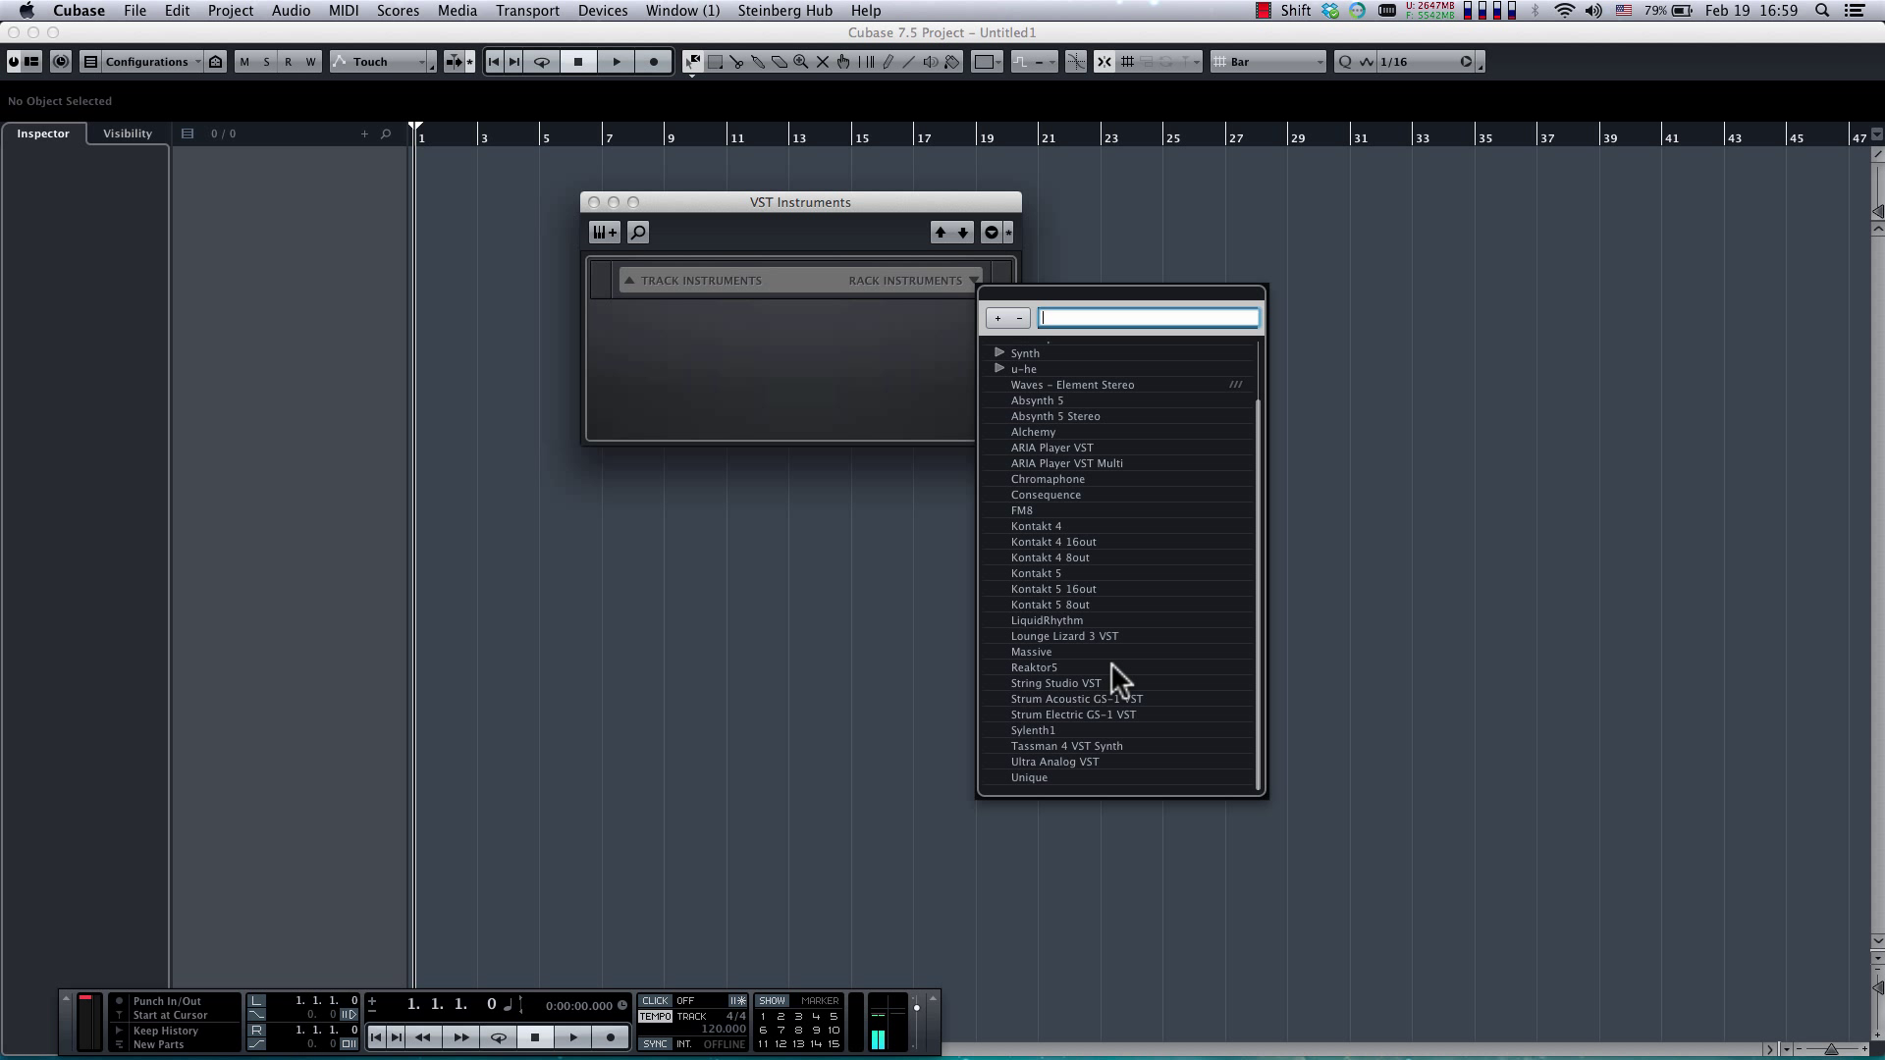
pyautogui.click(1050, 621)
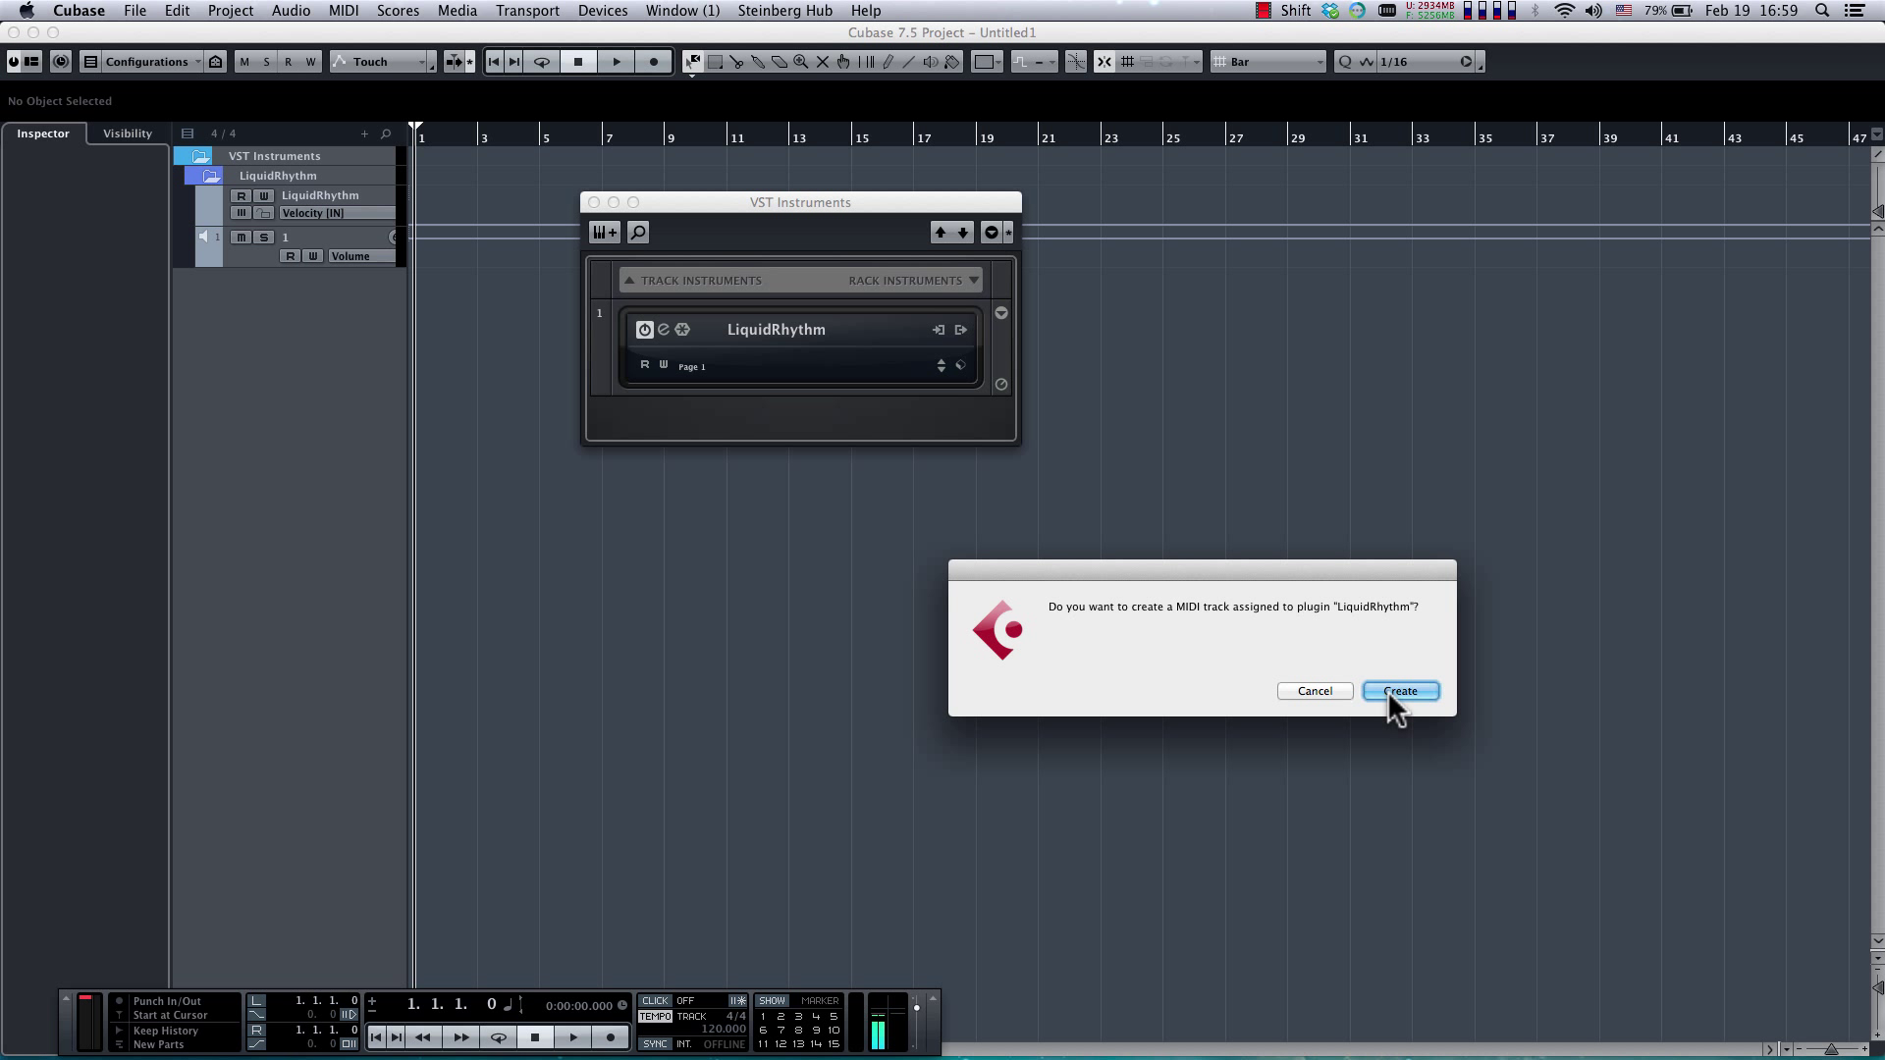
pyautogui.click(1400, 691)
# Switch to Liquid Rhythm and load Disco loop 16 at tempo 120.0 into the Arranger, reviewing its tracks.
pyautogui.press('super+Tab')
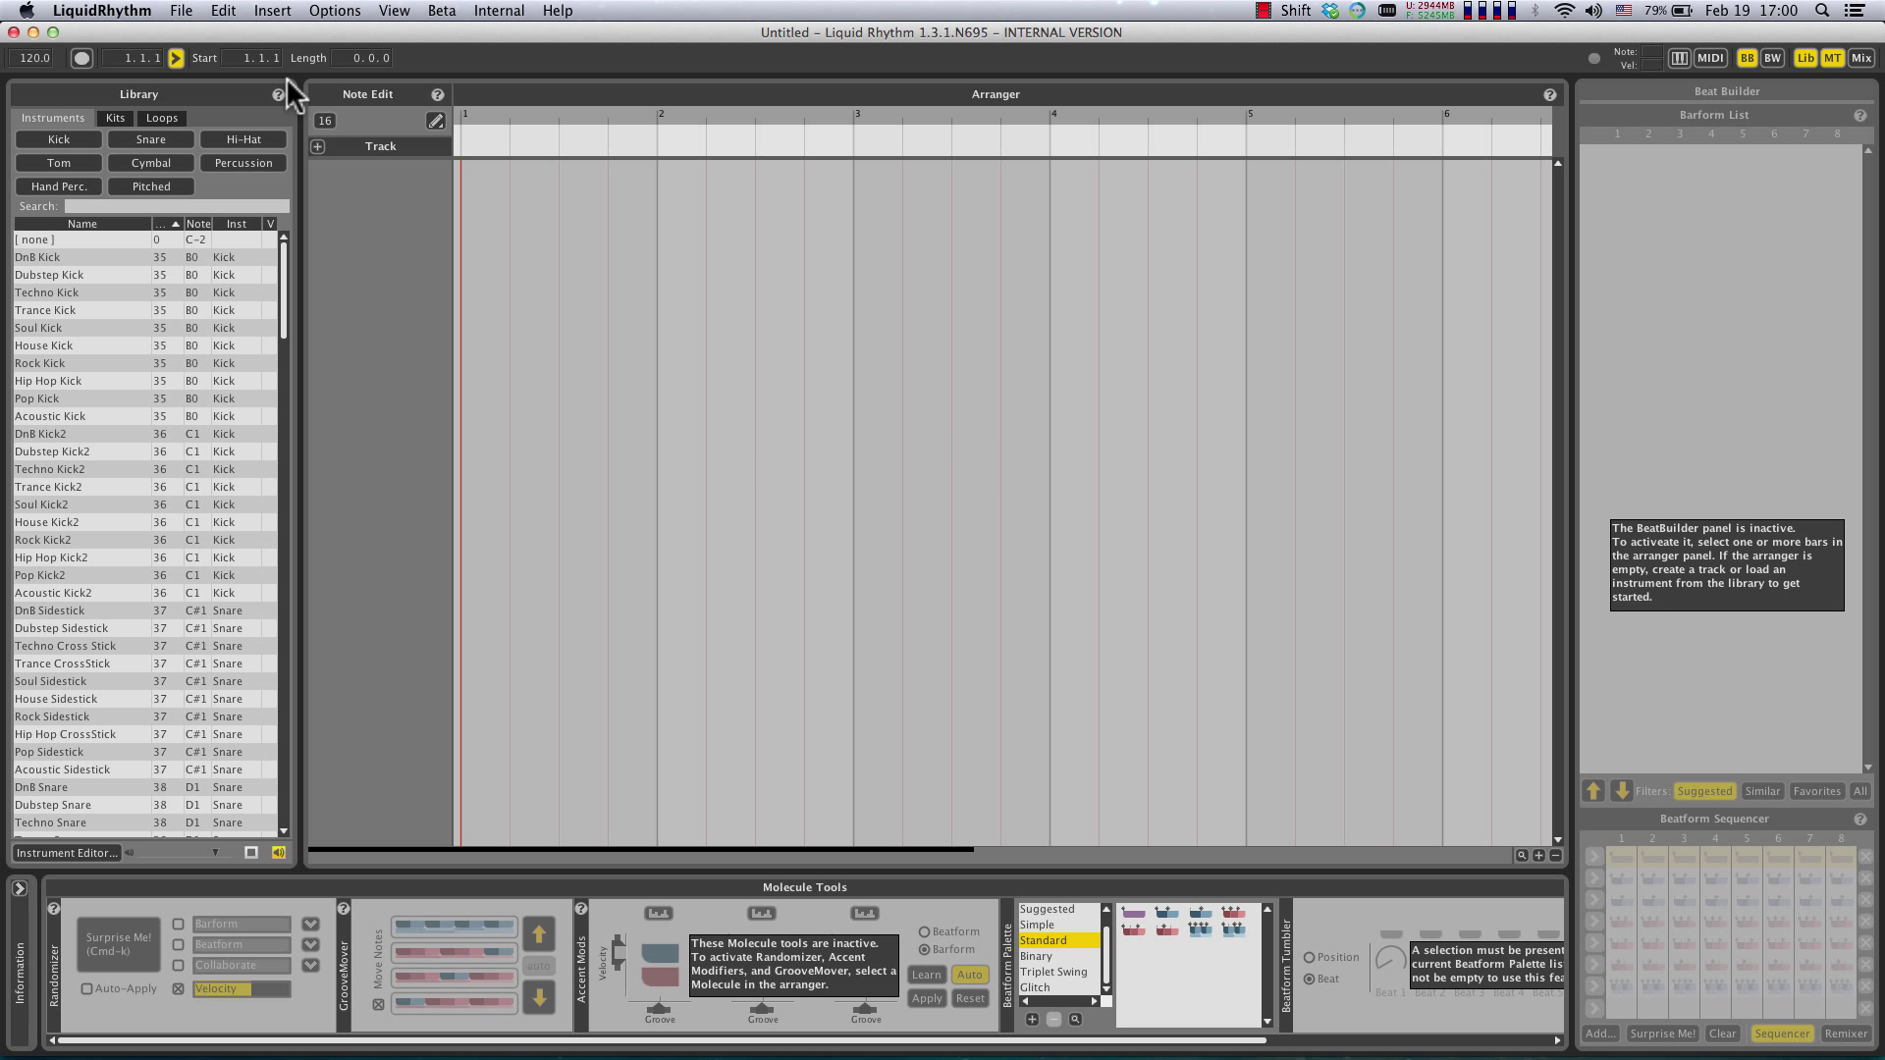
pyautogui.click(161, 118)
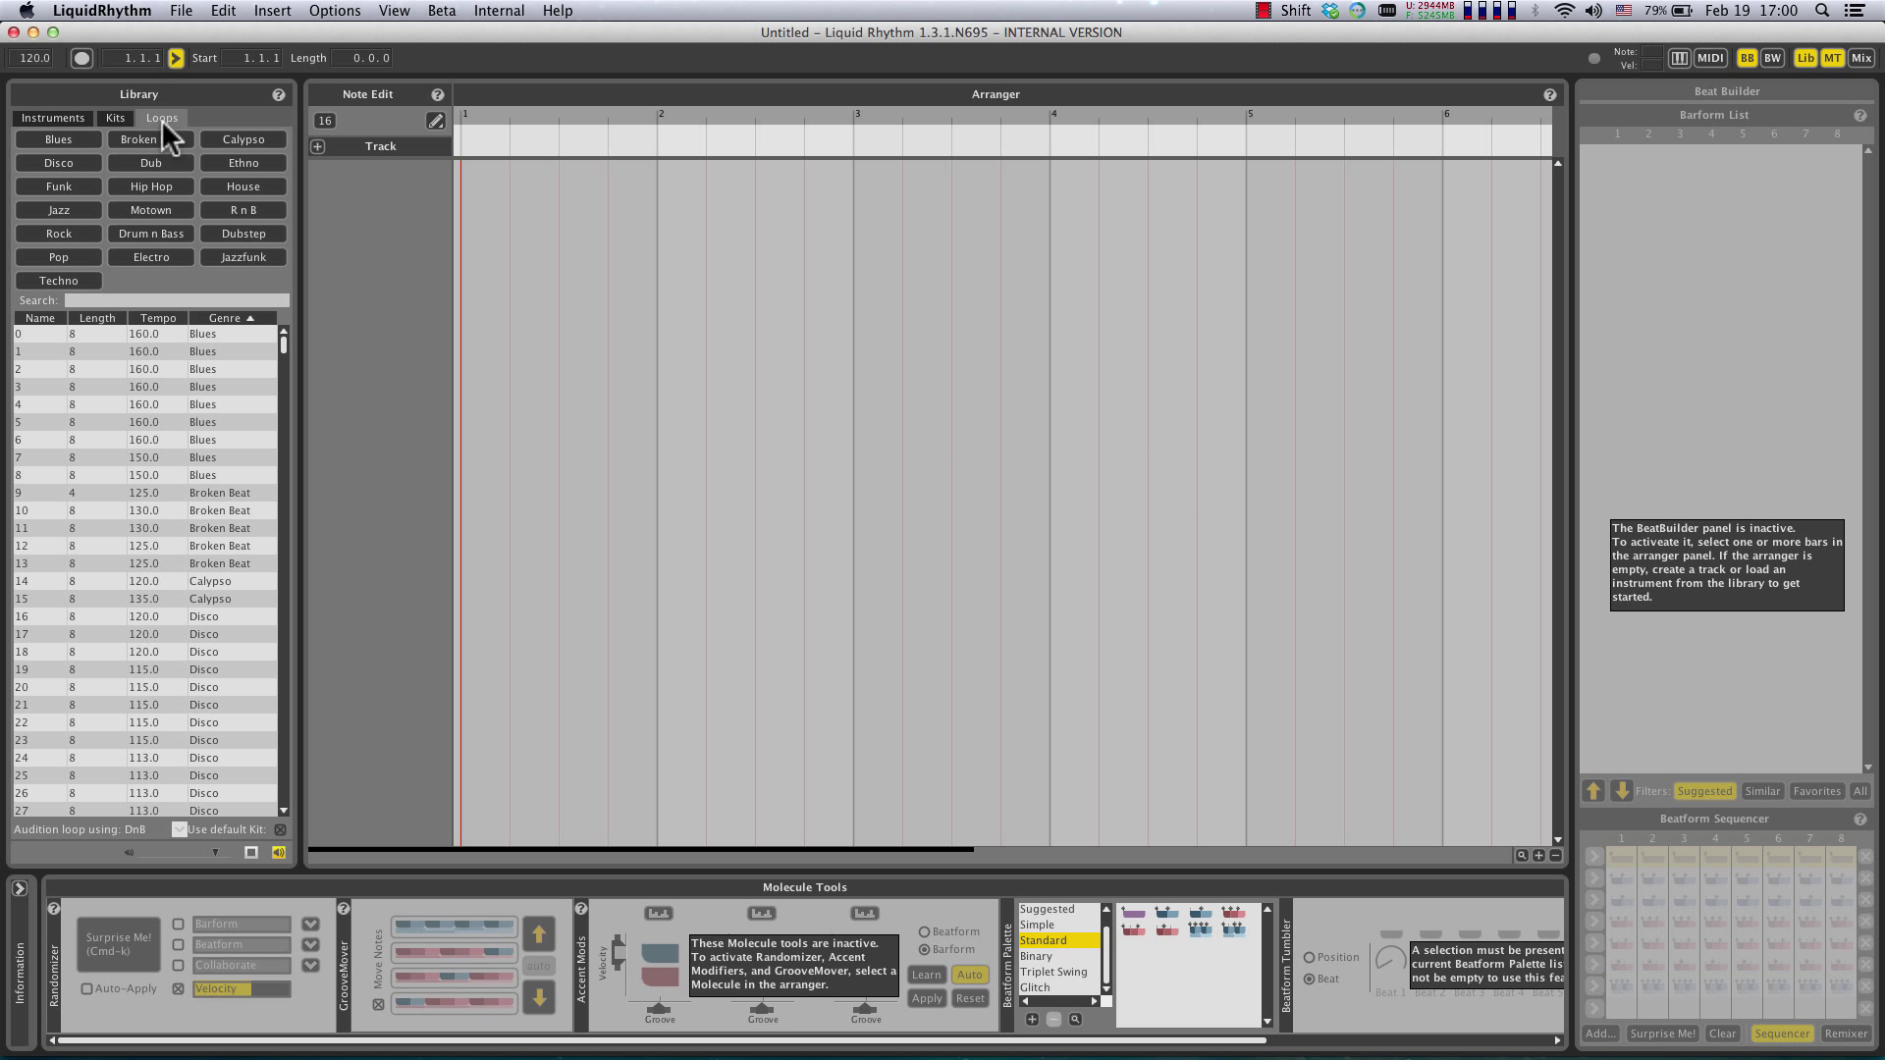
pyautogui.scroll(-1, 135, 407)
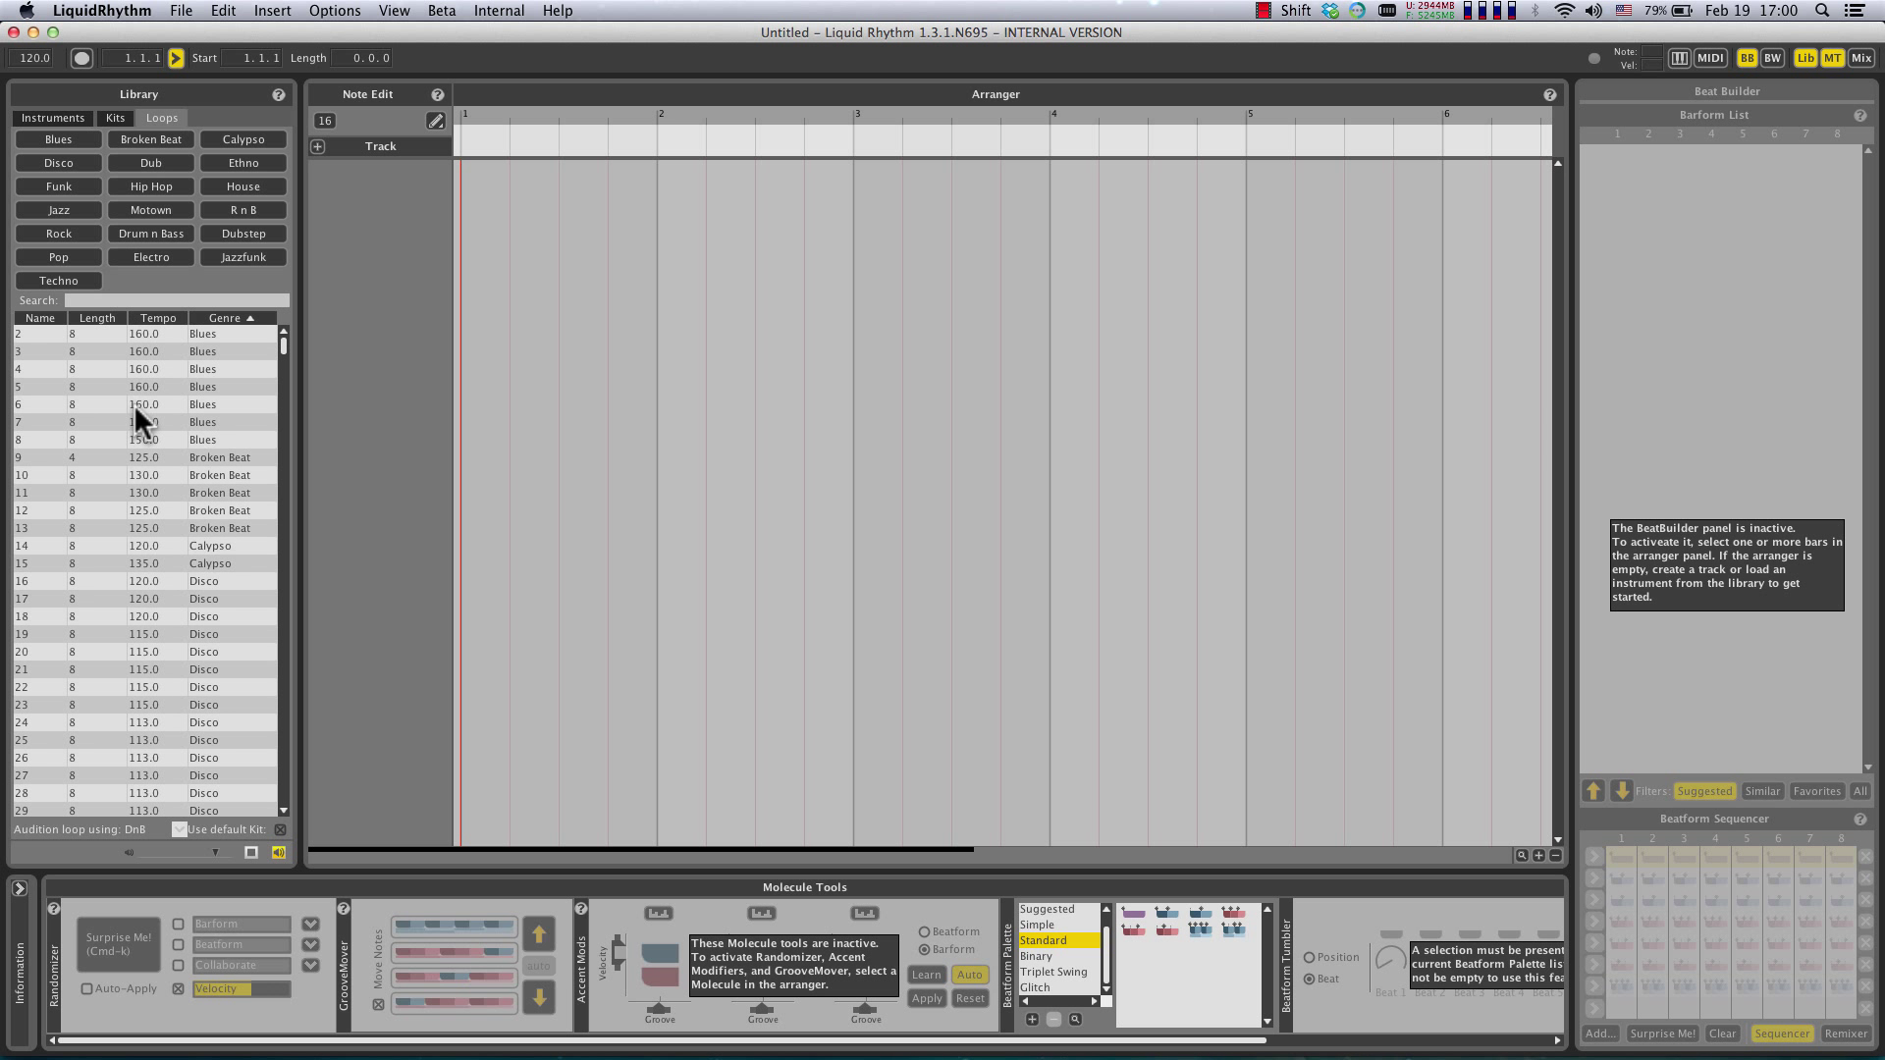
pyautogui.doubleClick(144, 580)
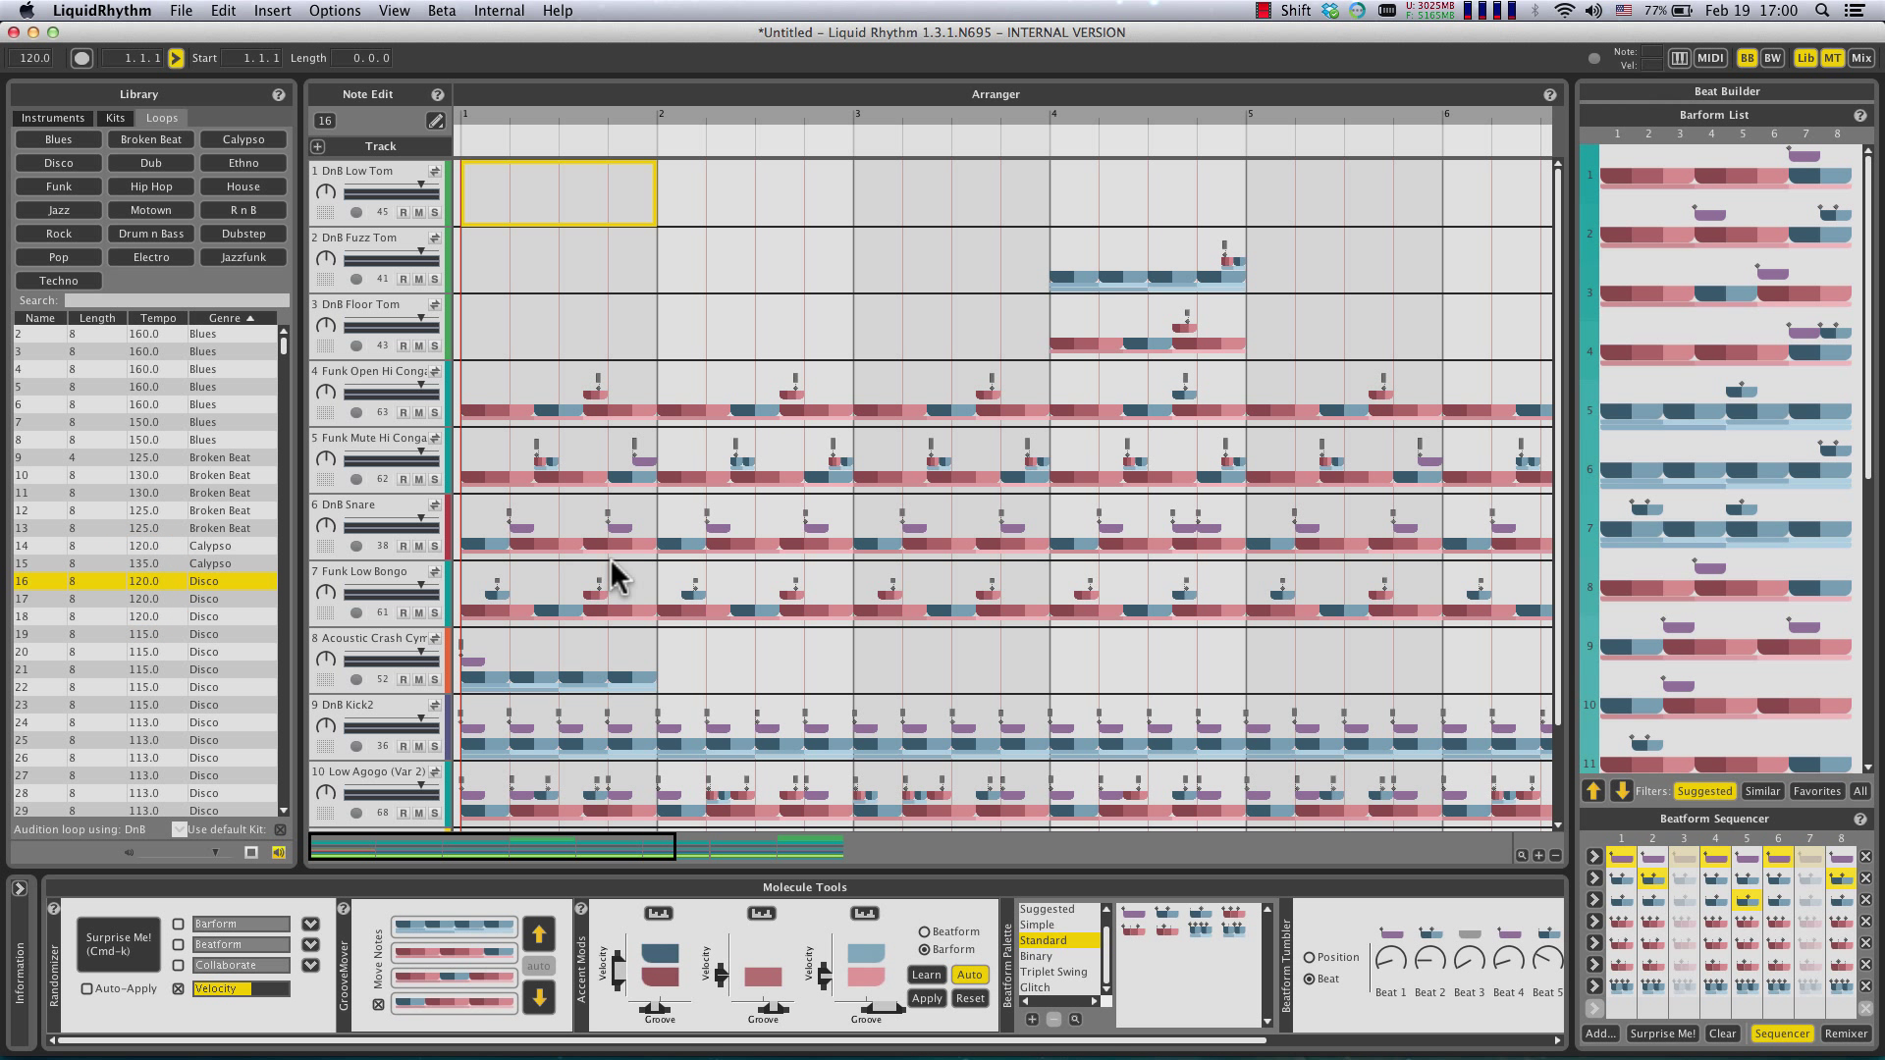
pyautogui.scroll(-2, 991, 378)
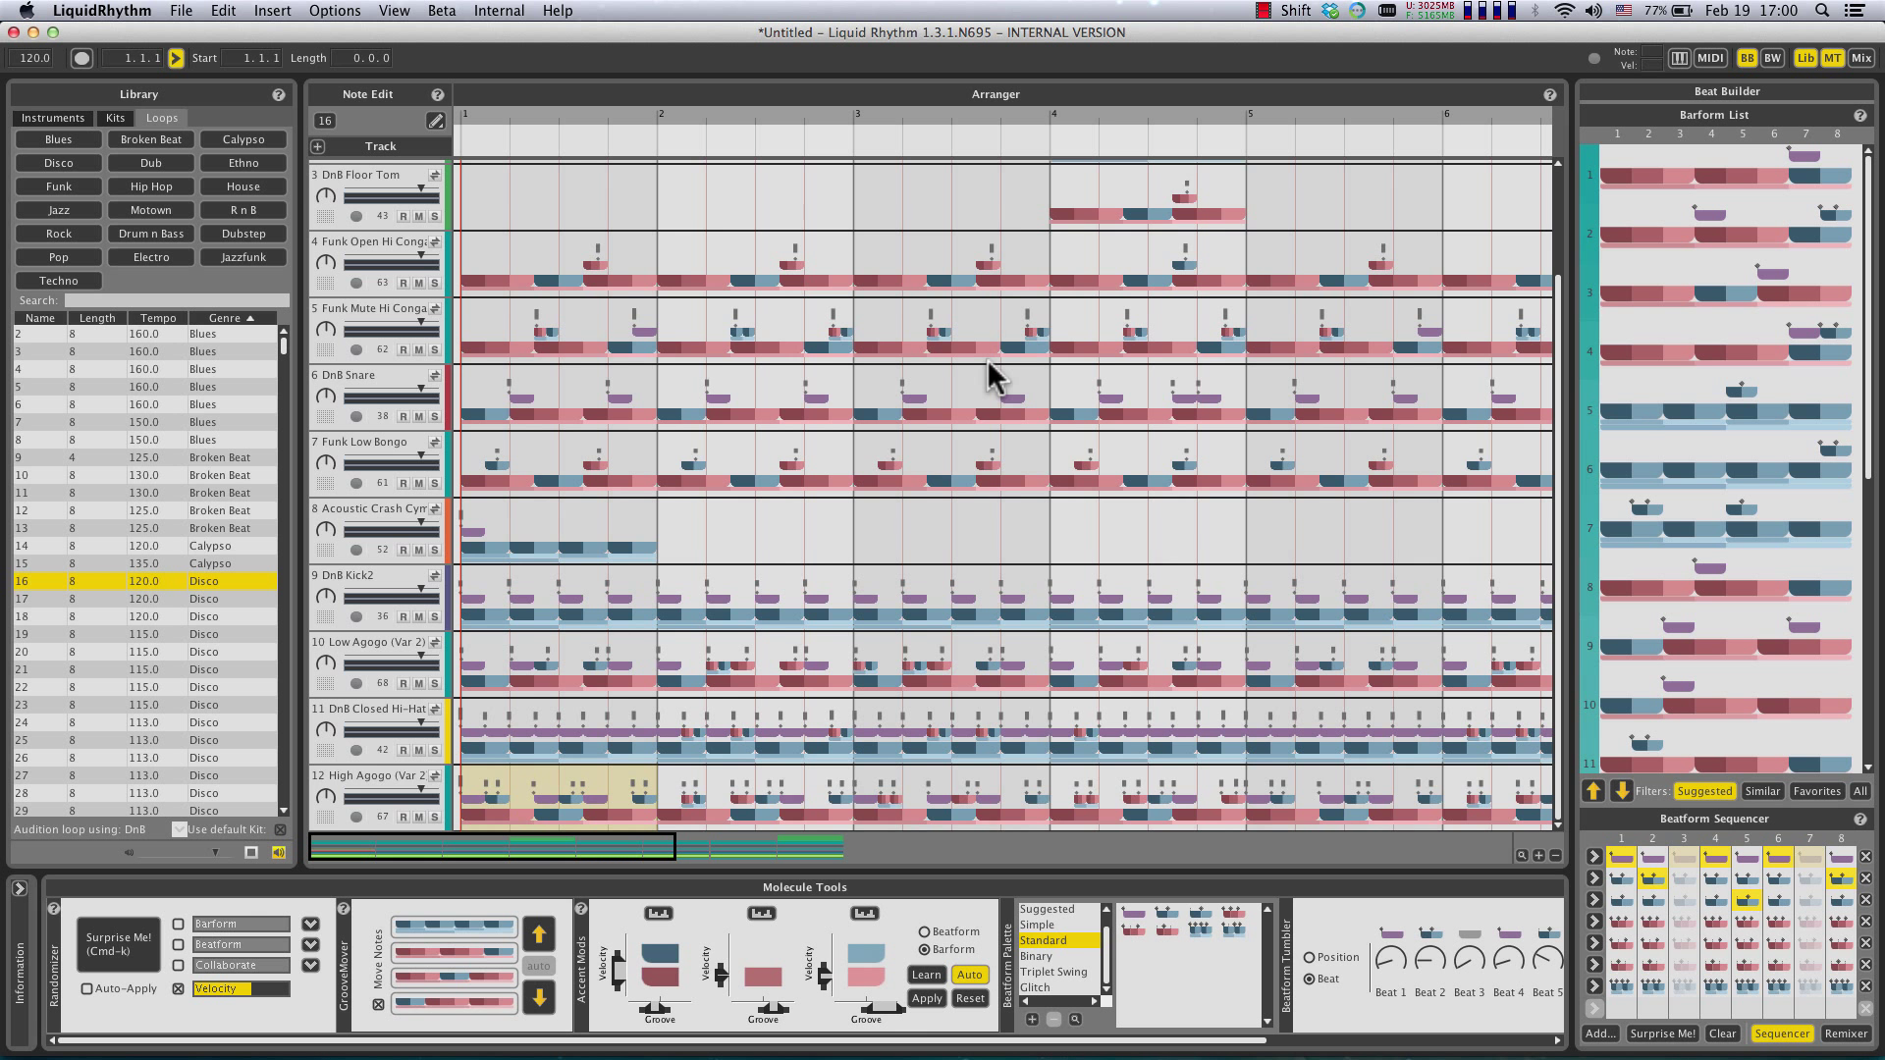
pyautogui.scroll(2, 990, 376)
pyautogui.scroll(-2, 989, 377)
pyautogui.scroll(2, 990, 376)
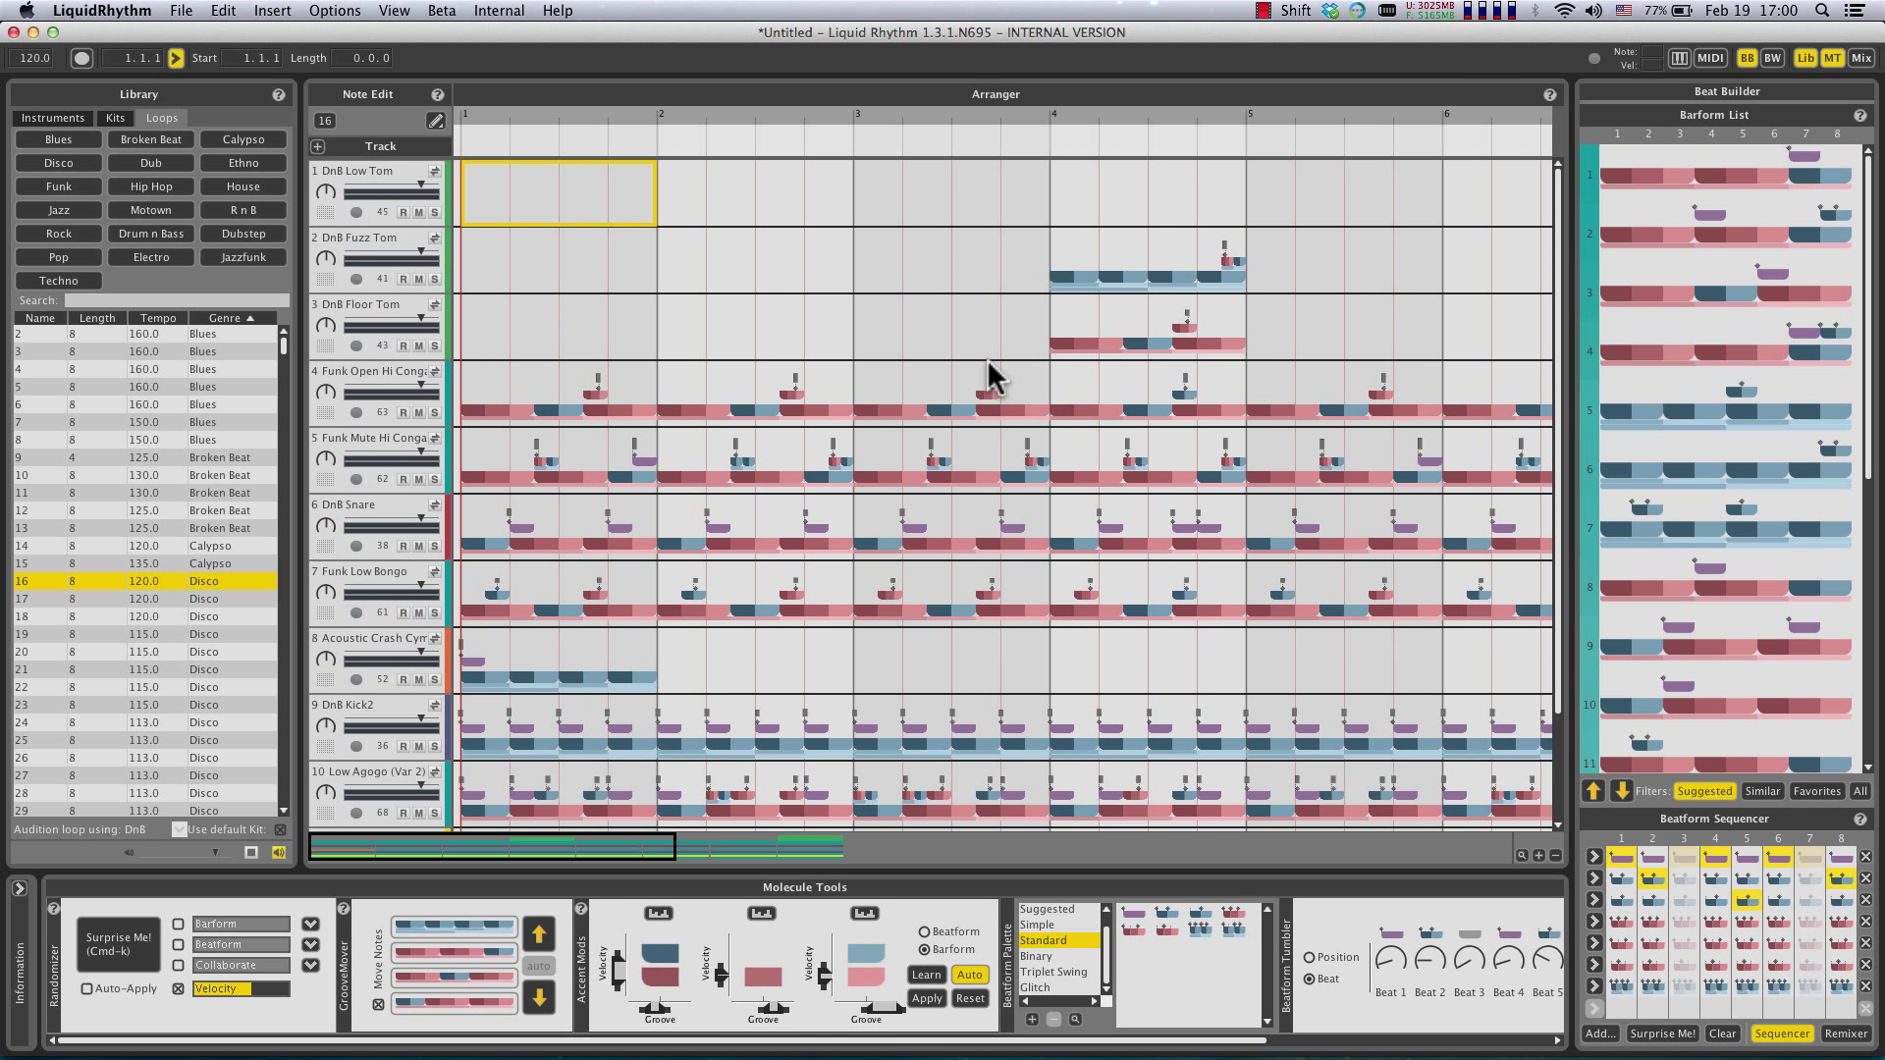
# Switch back to Cubase and play the project to audition the LiquidRhythm loop, stopping after a few bars.
pyautogui.press('super+Tab')
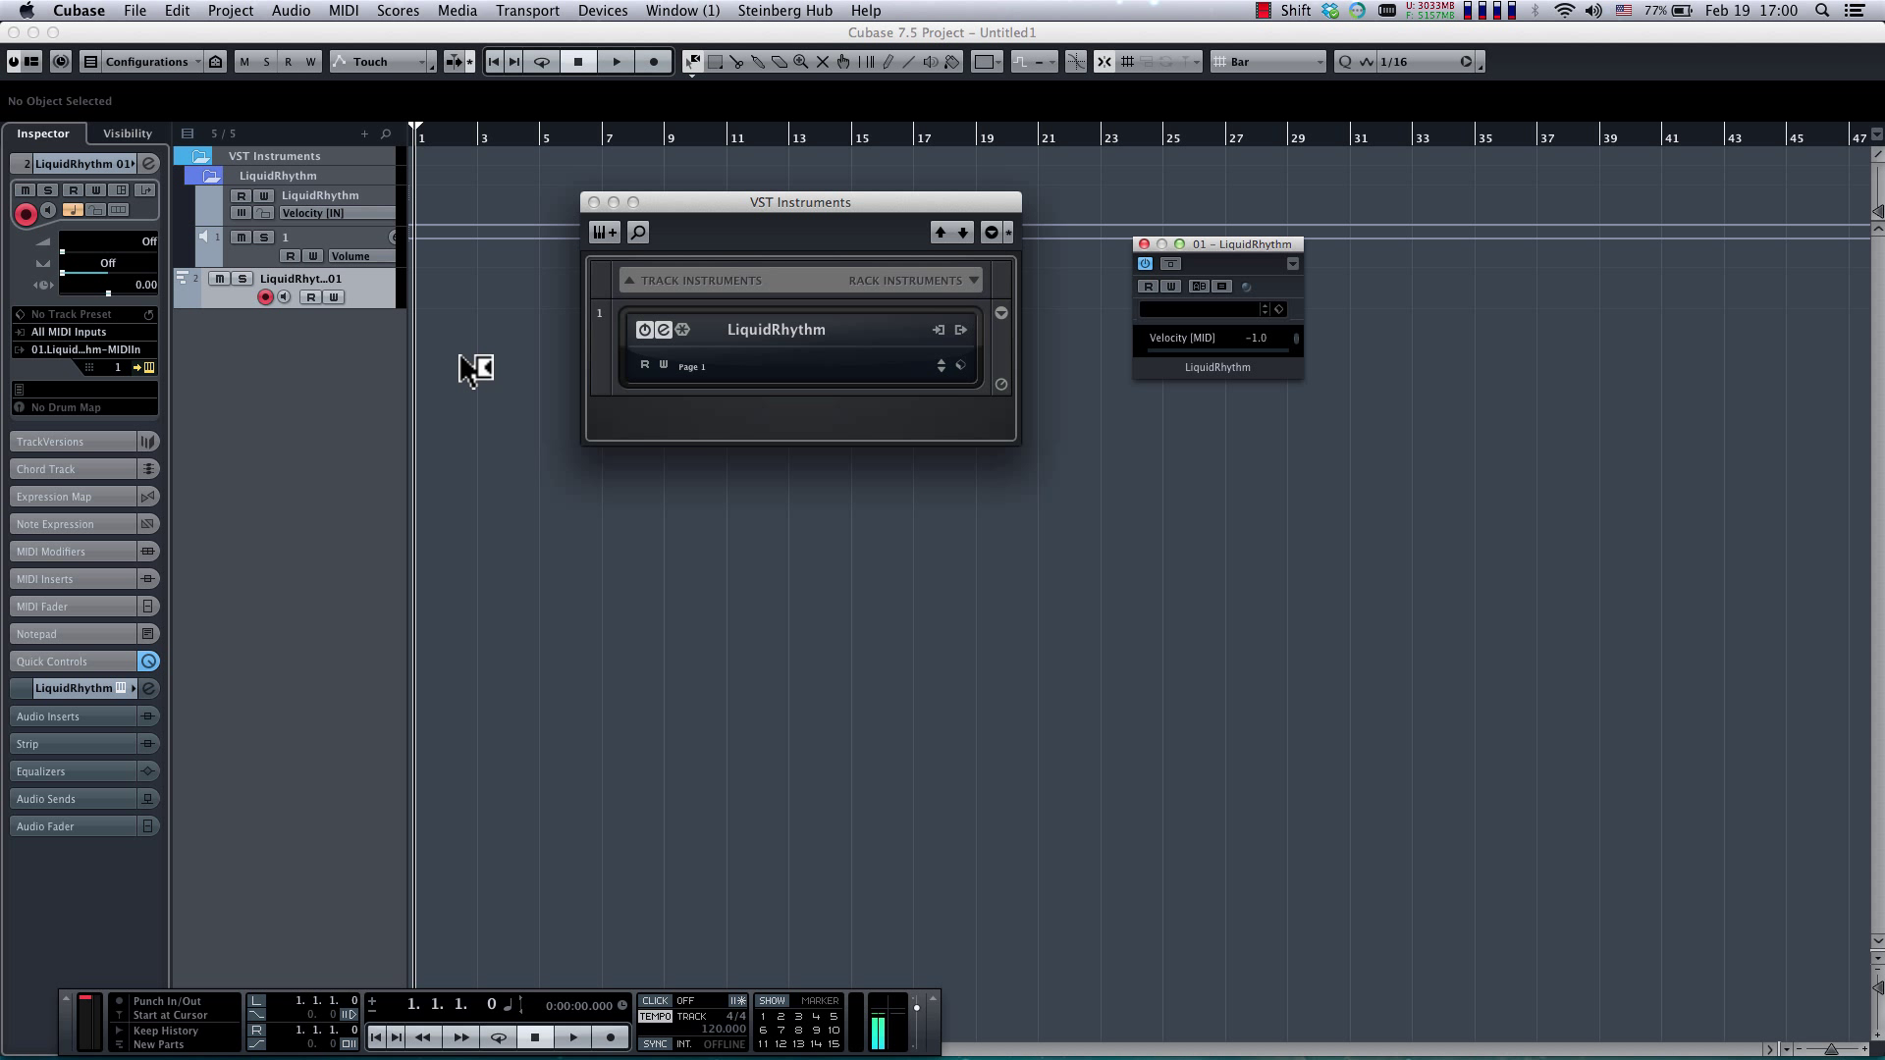
pyautogui.press('space')
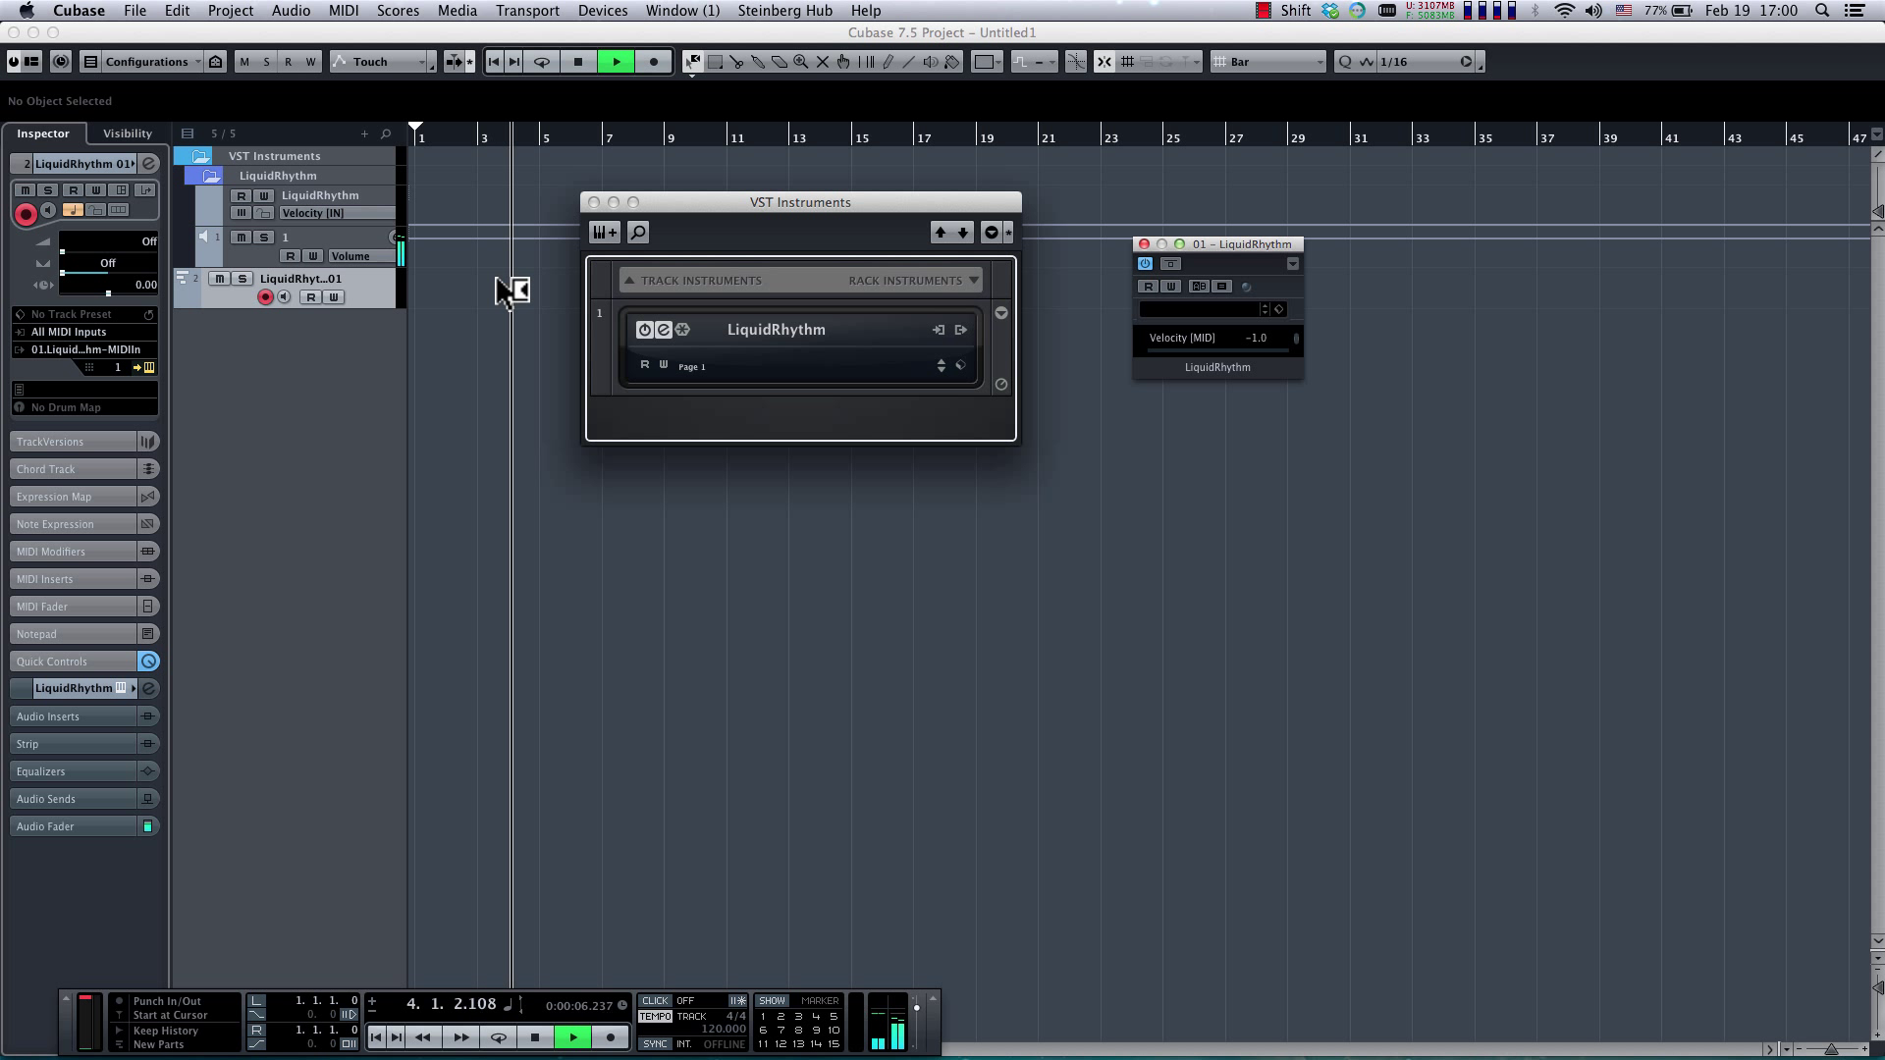
pyautogui.press('space')
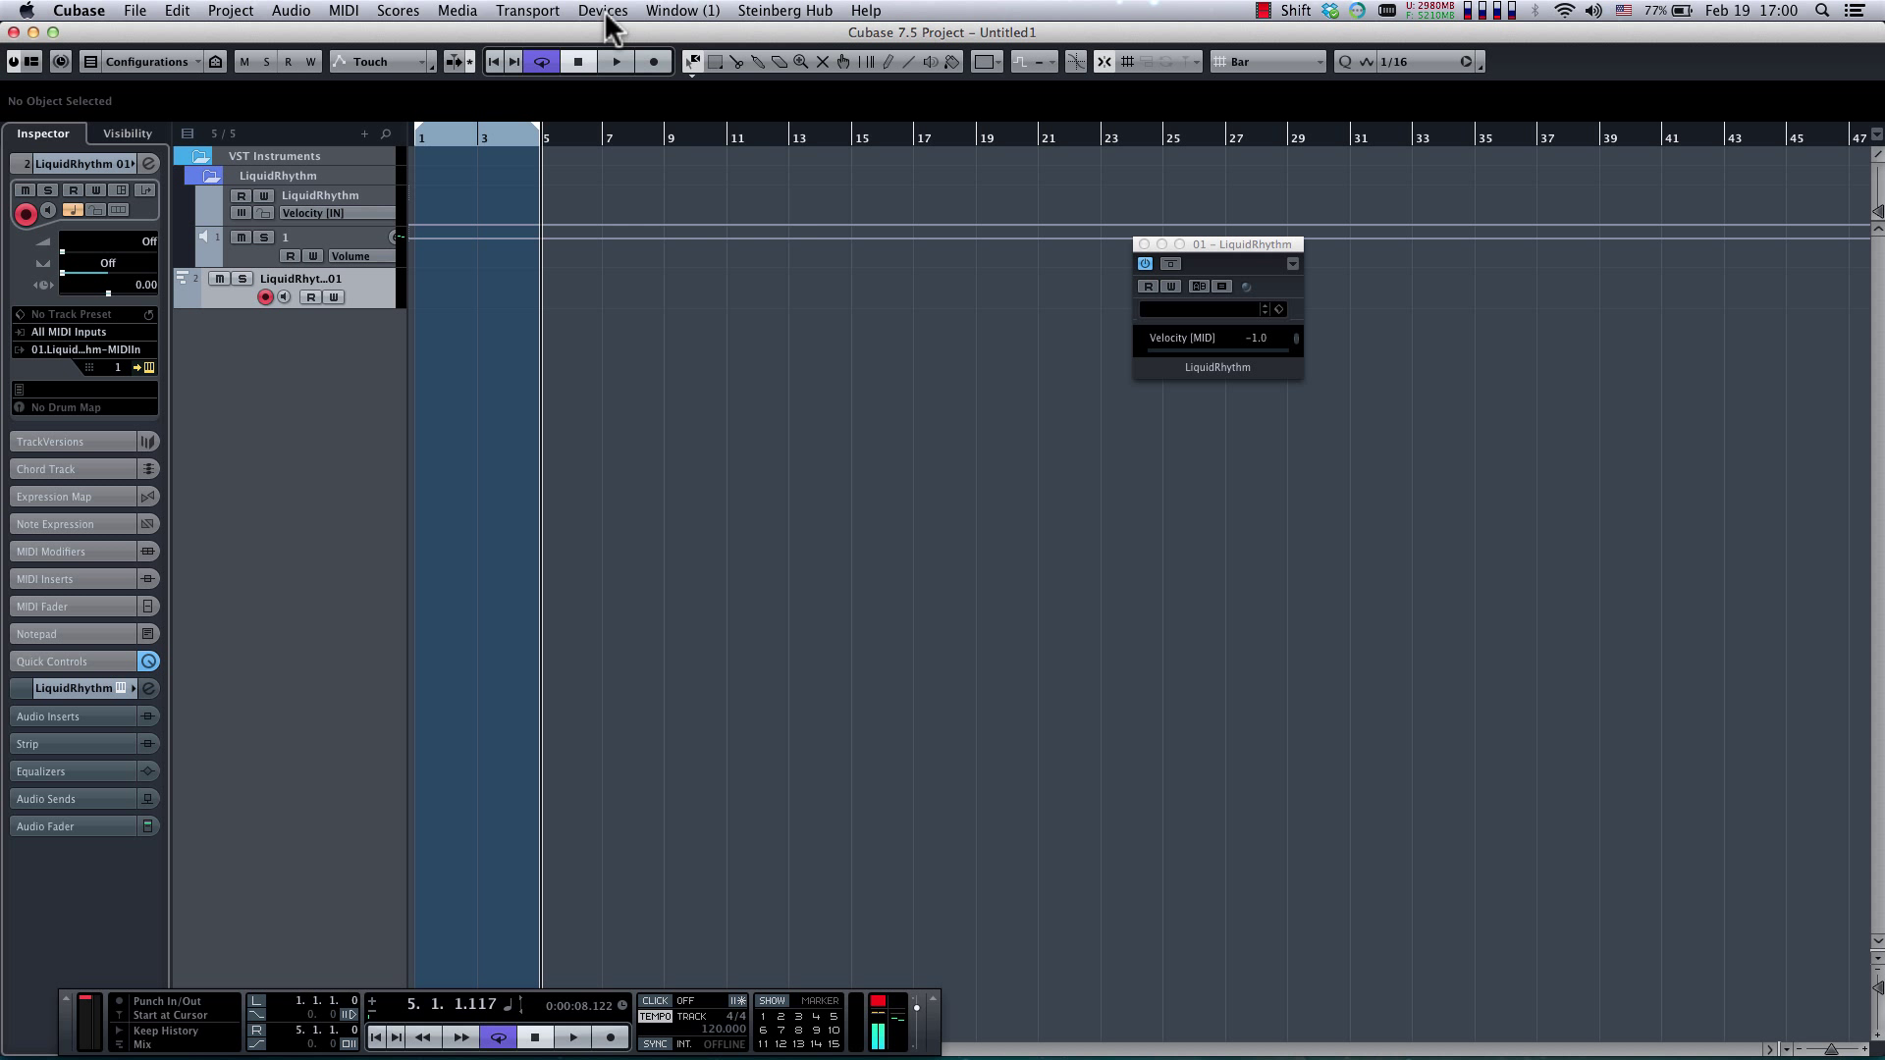
# Add the Groove Agent ONE drum instrument to the VST Instruments rack and create a MIDI track assigned to it.
pyautogui.click(603, 10)
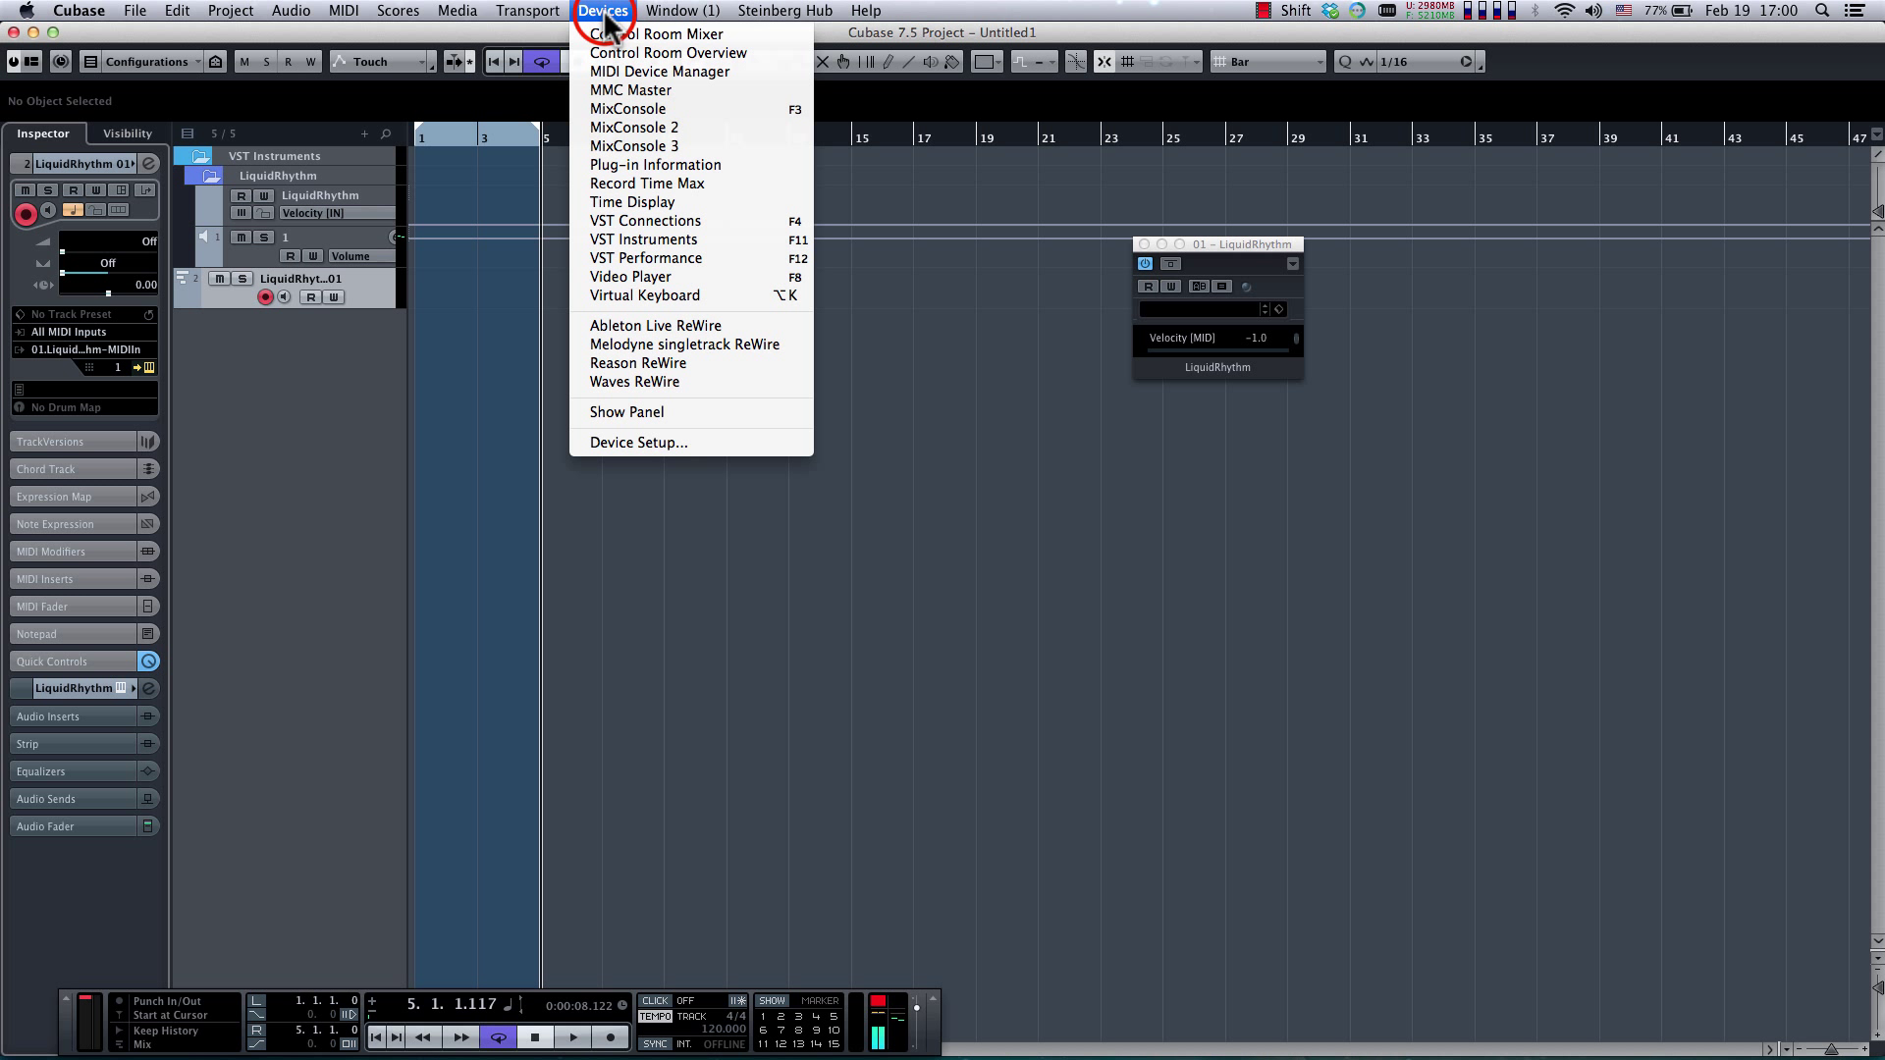
pyautogui.click(650, 240)
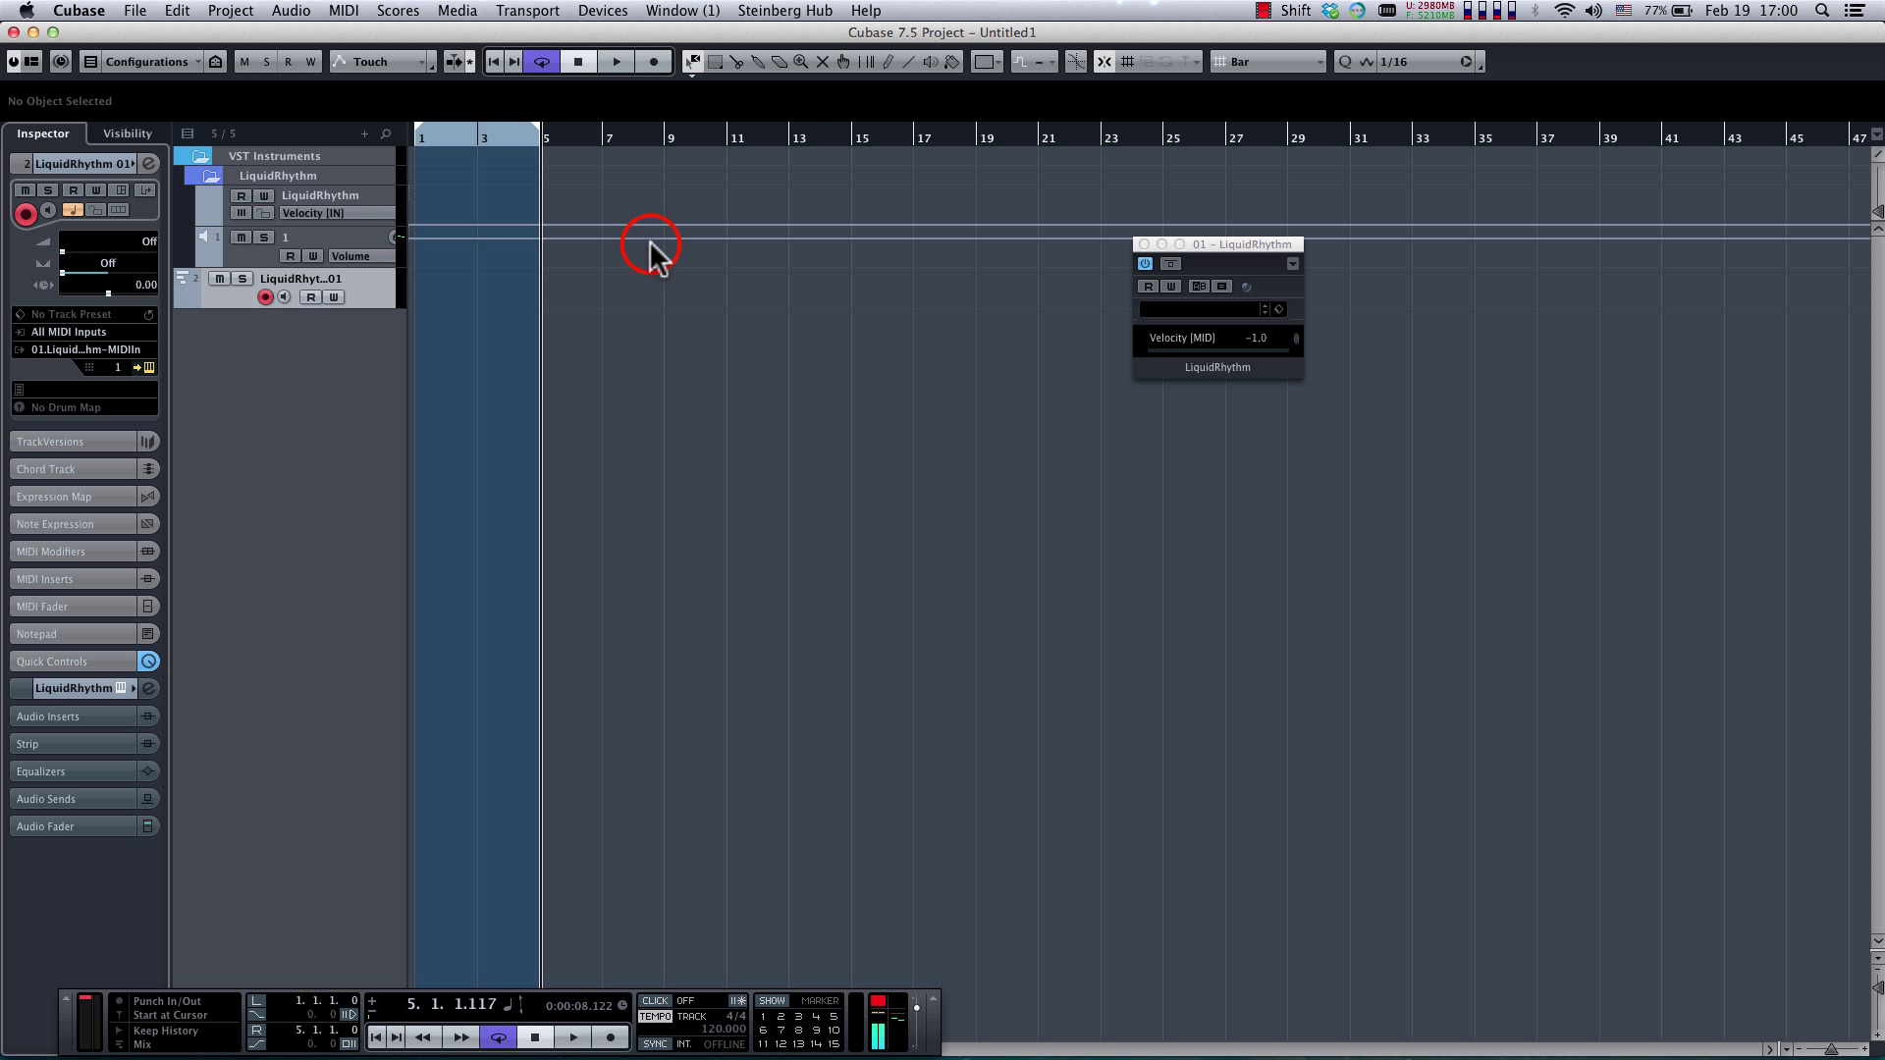
pyautogui.click(603, 12)
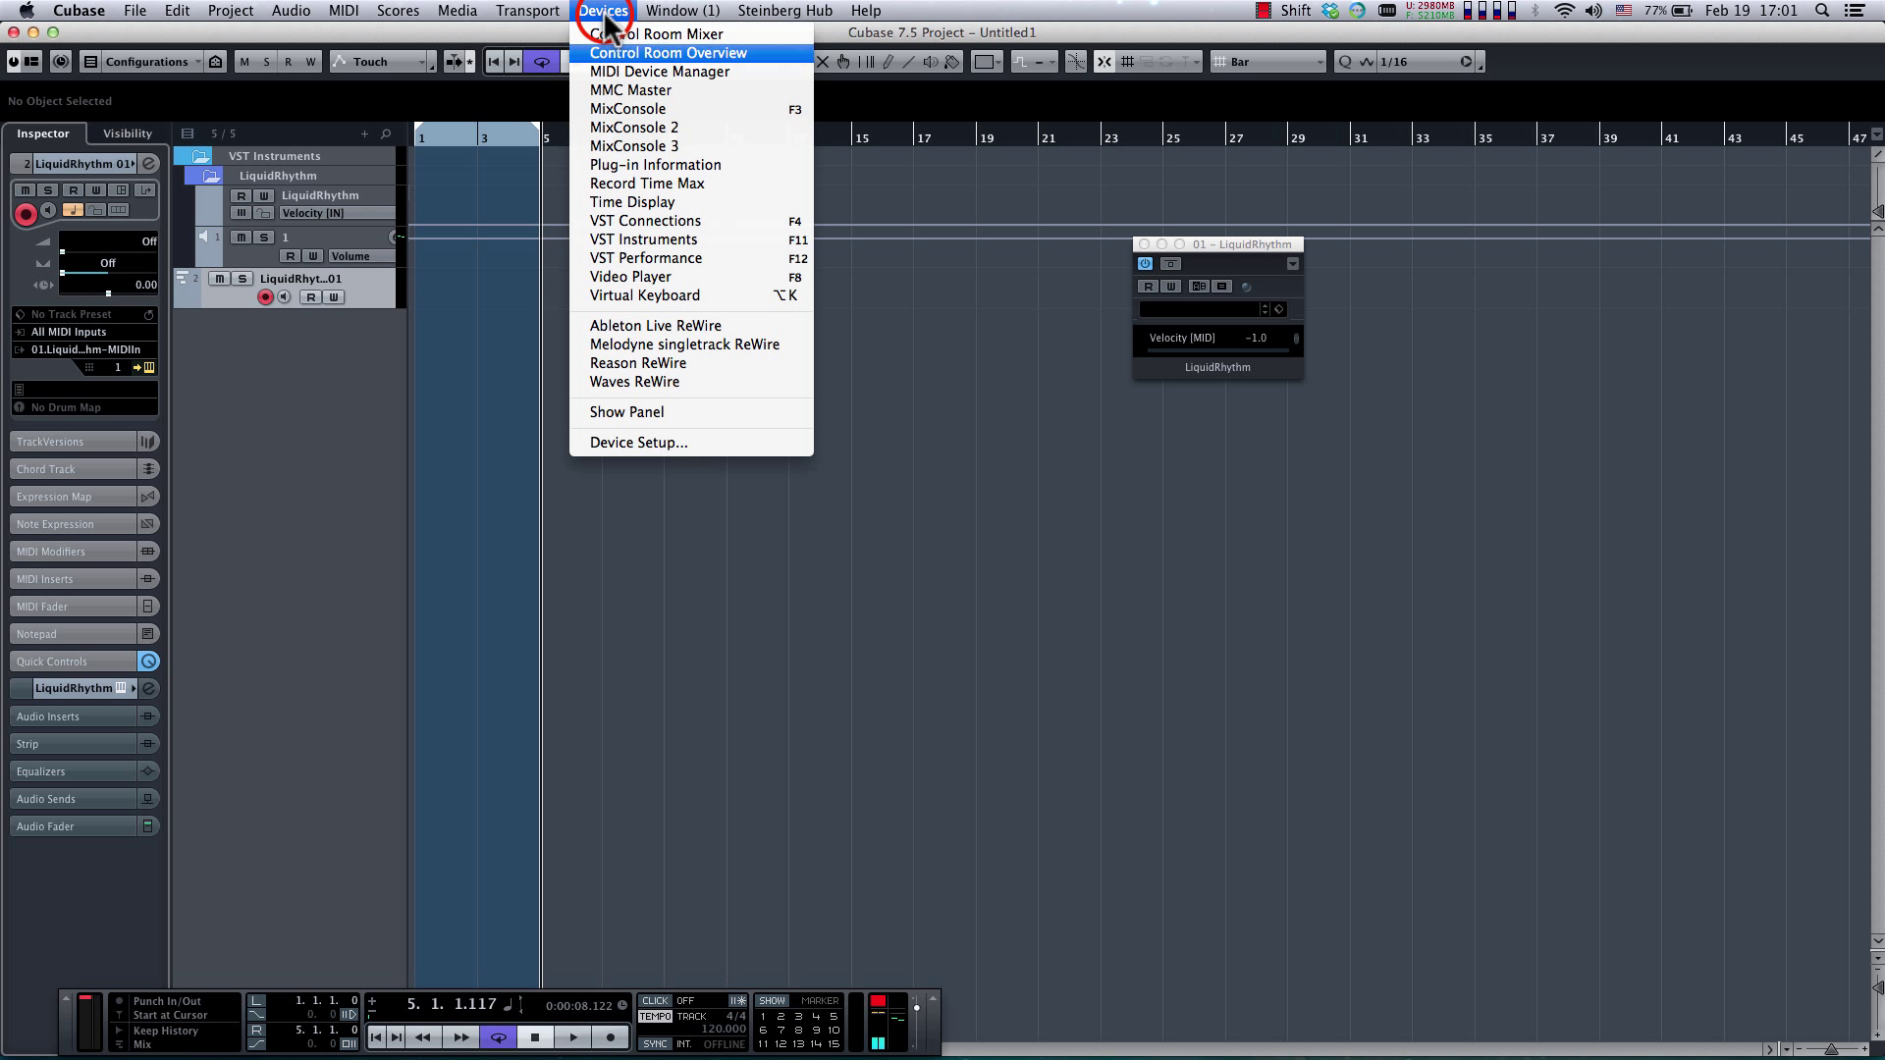
pyautogui.click(640, 238)
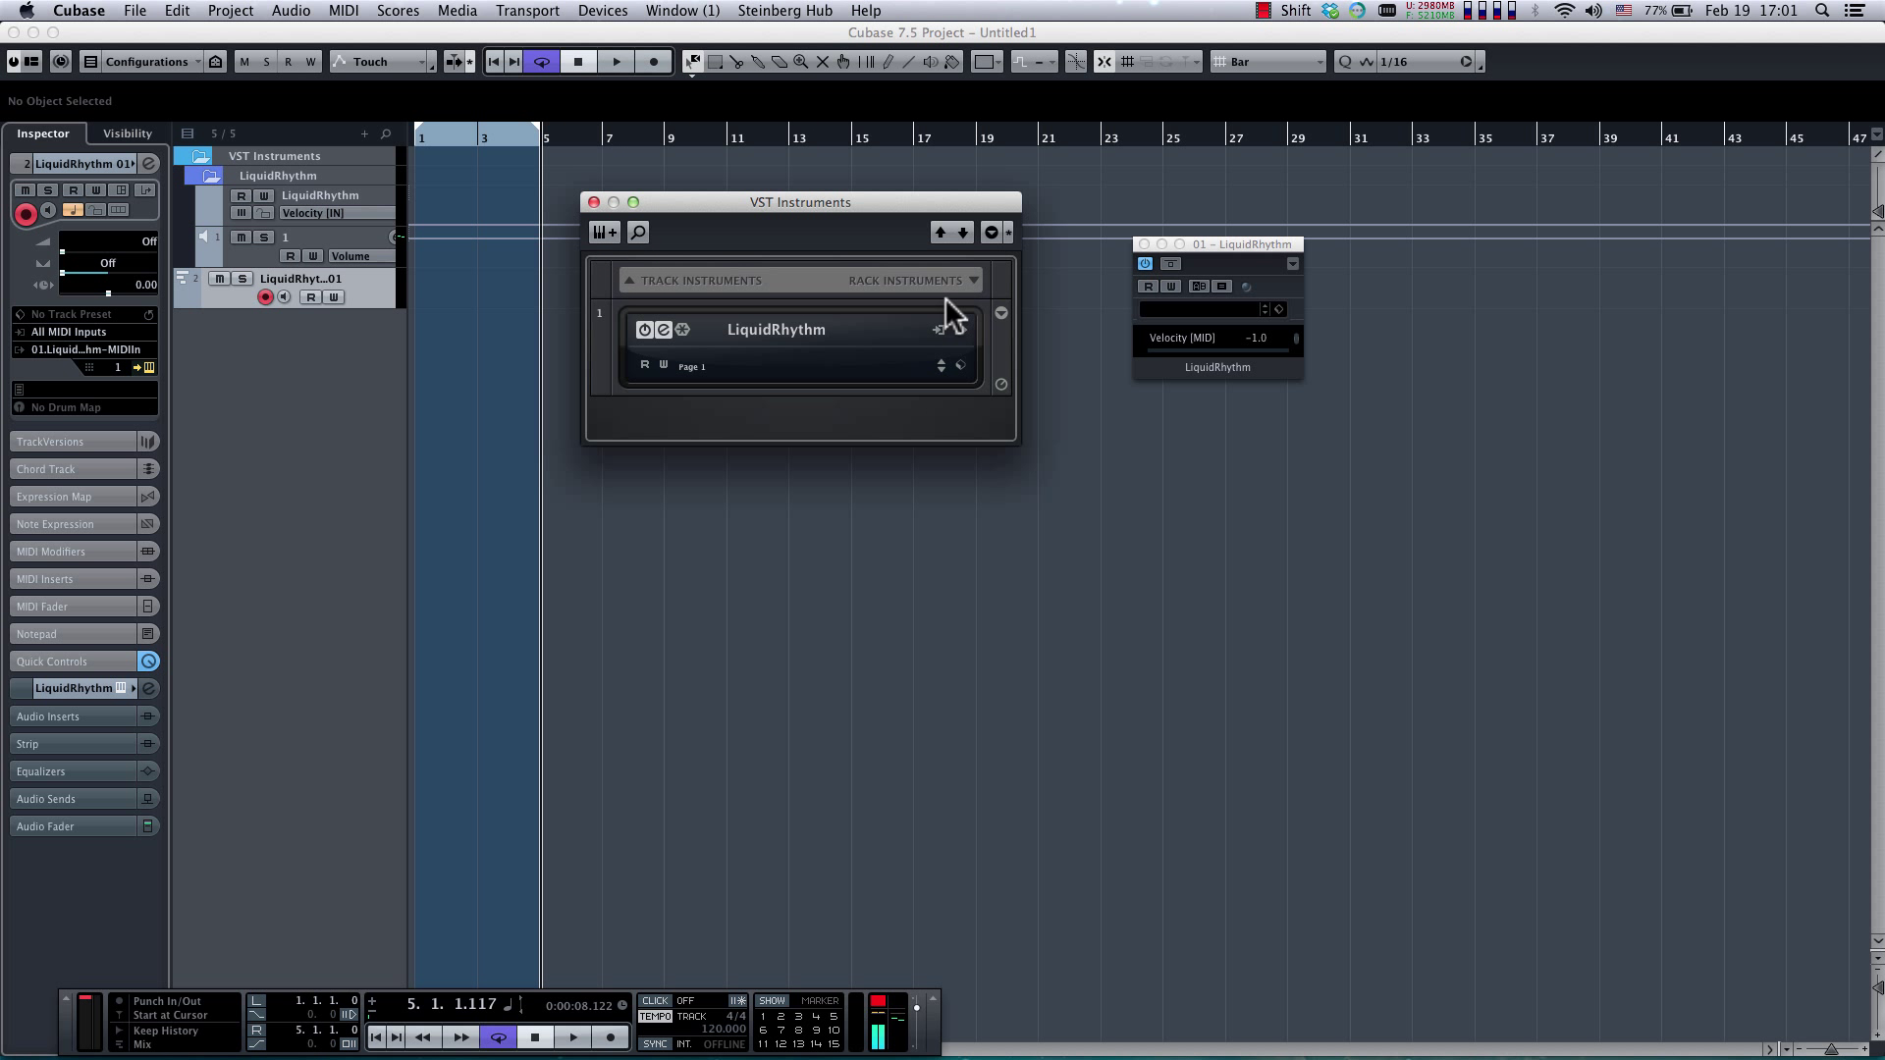
pyautogui.click(973, 281)
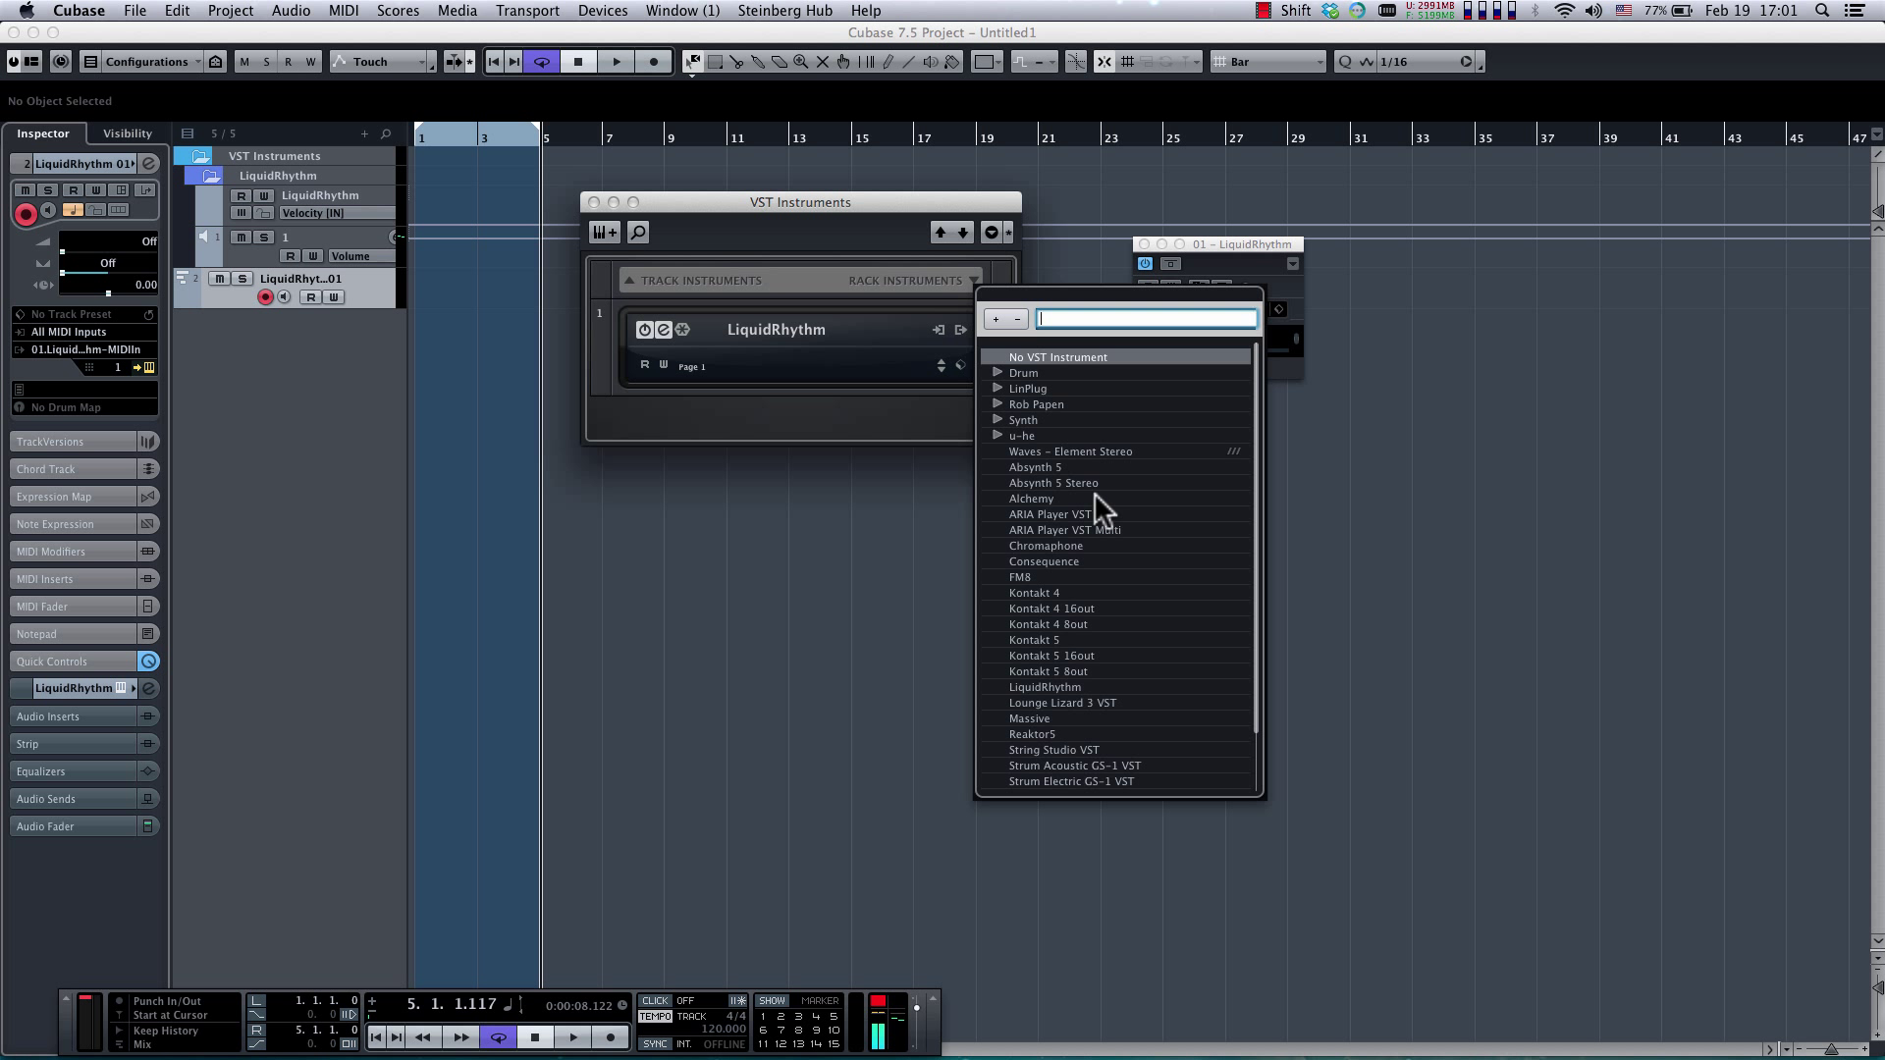
pyautogui.click(997, 373)
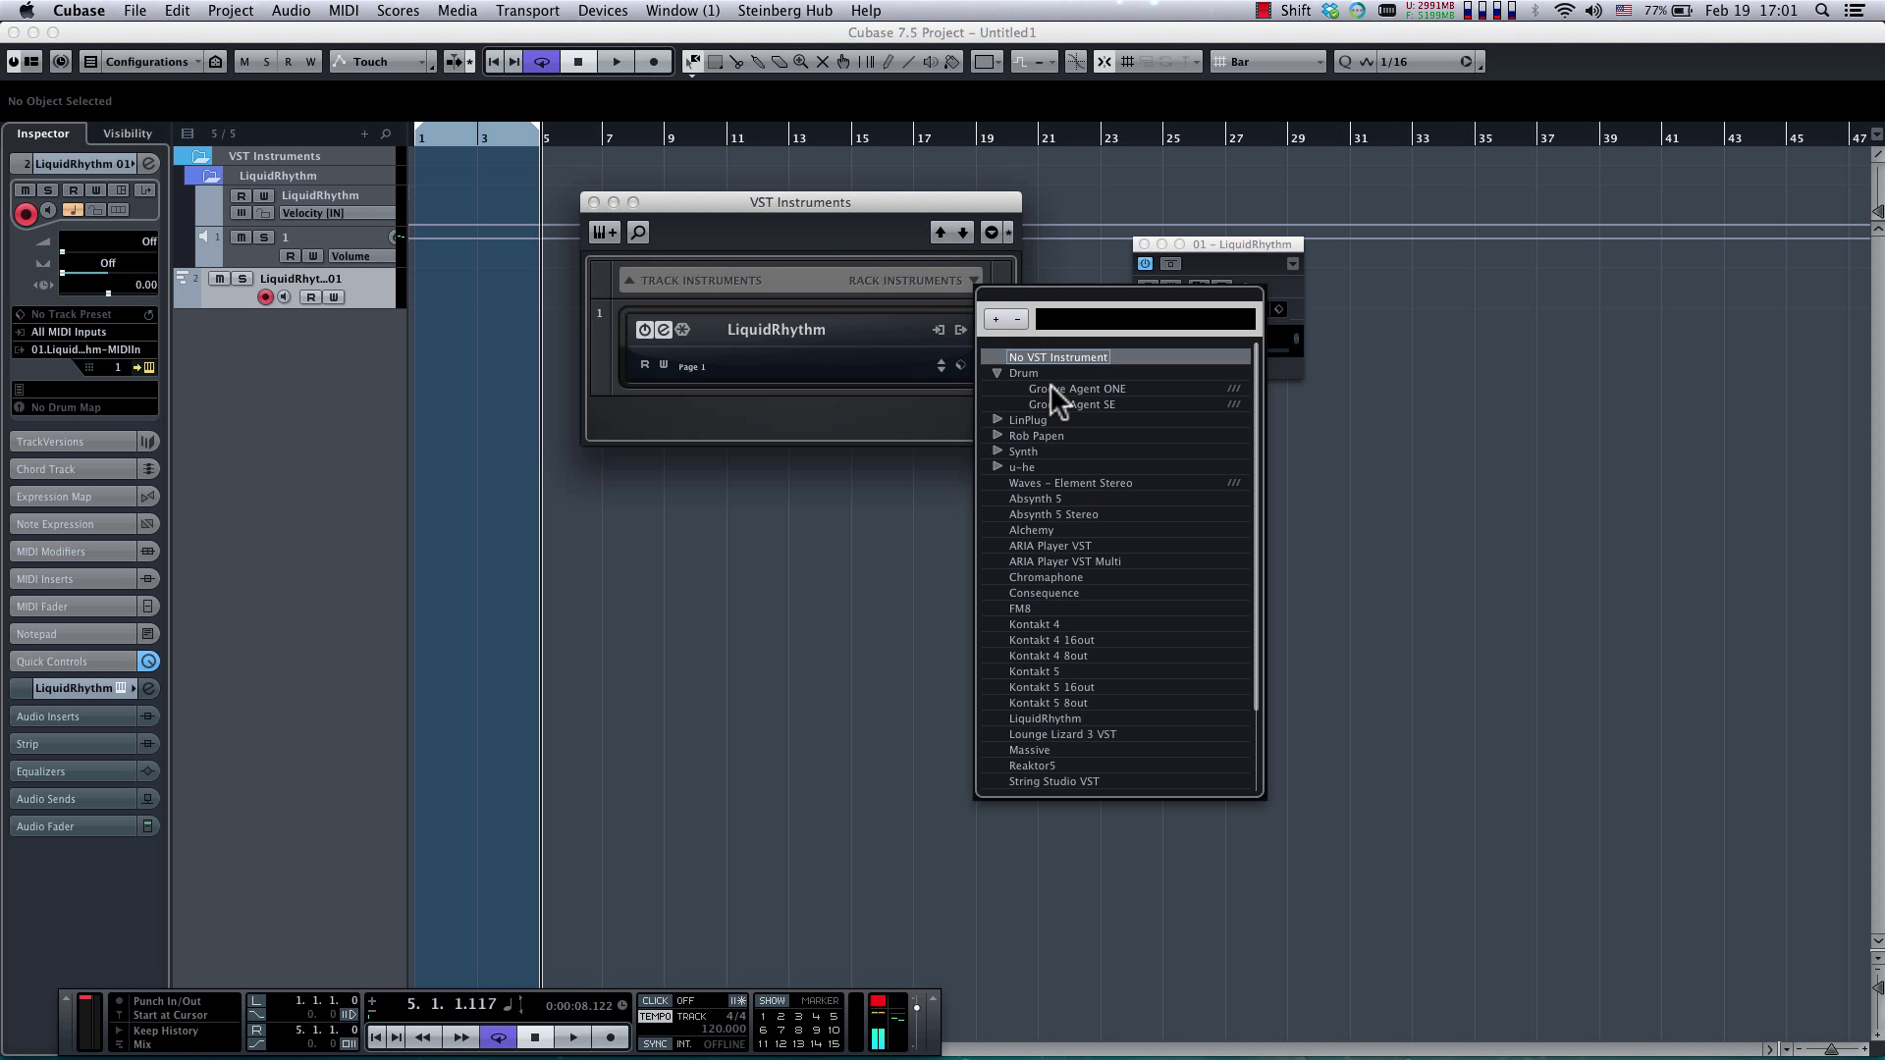
pyautogui.click(1050, 385)
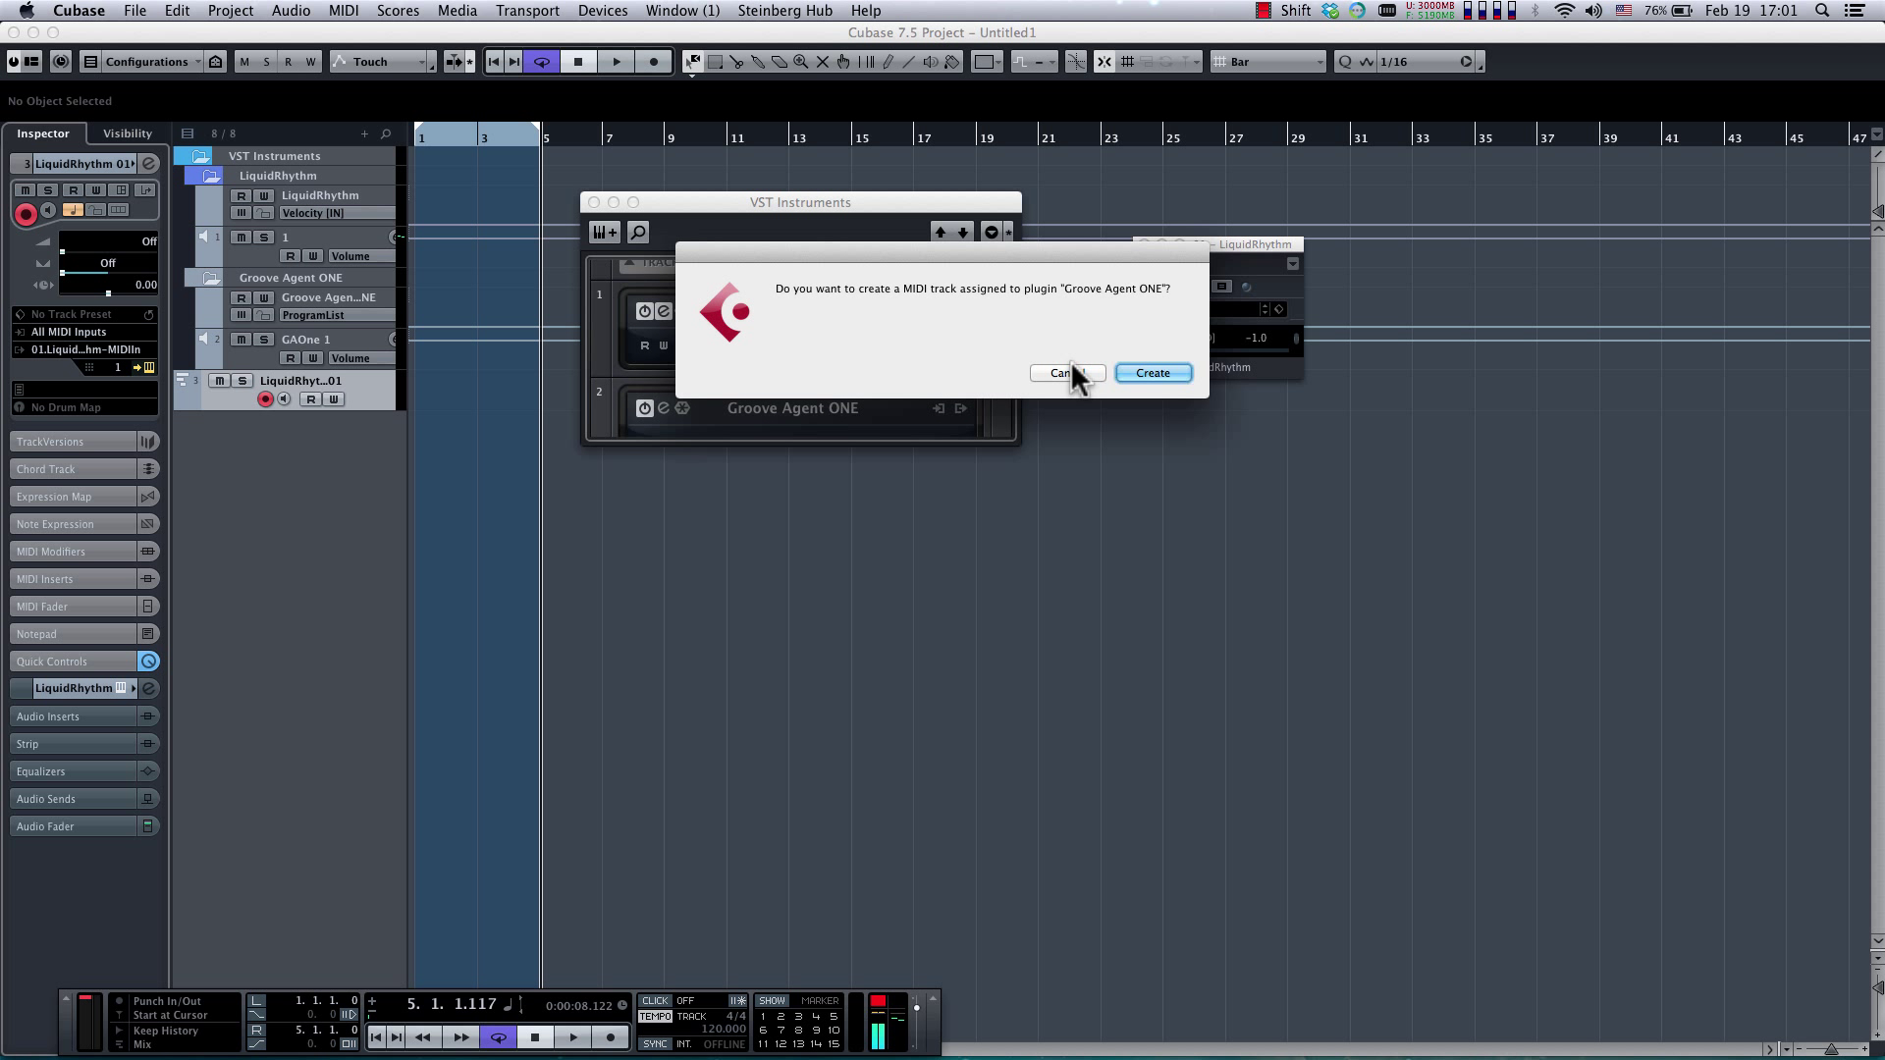
pyautogui.click(1134, 369)
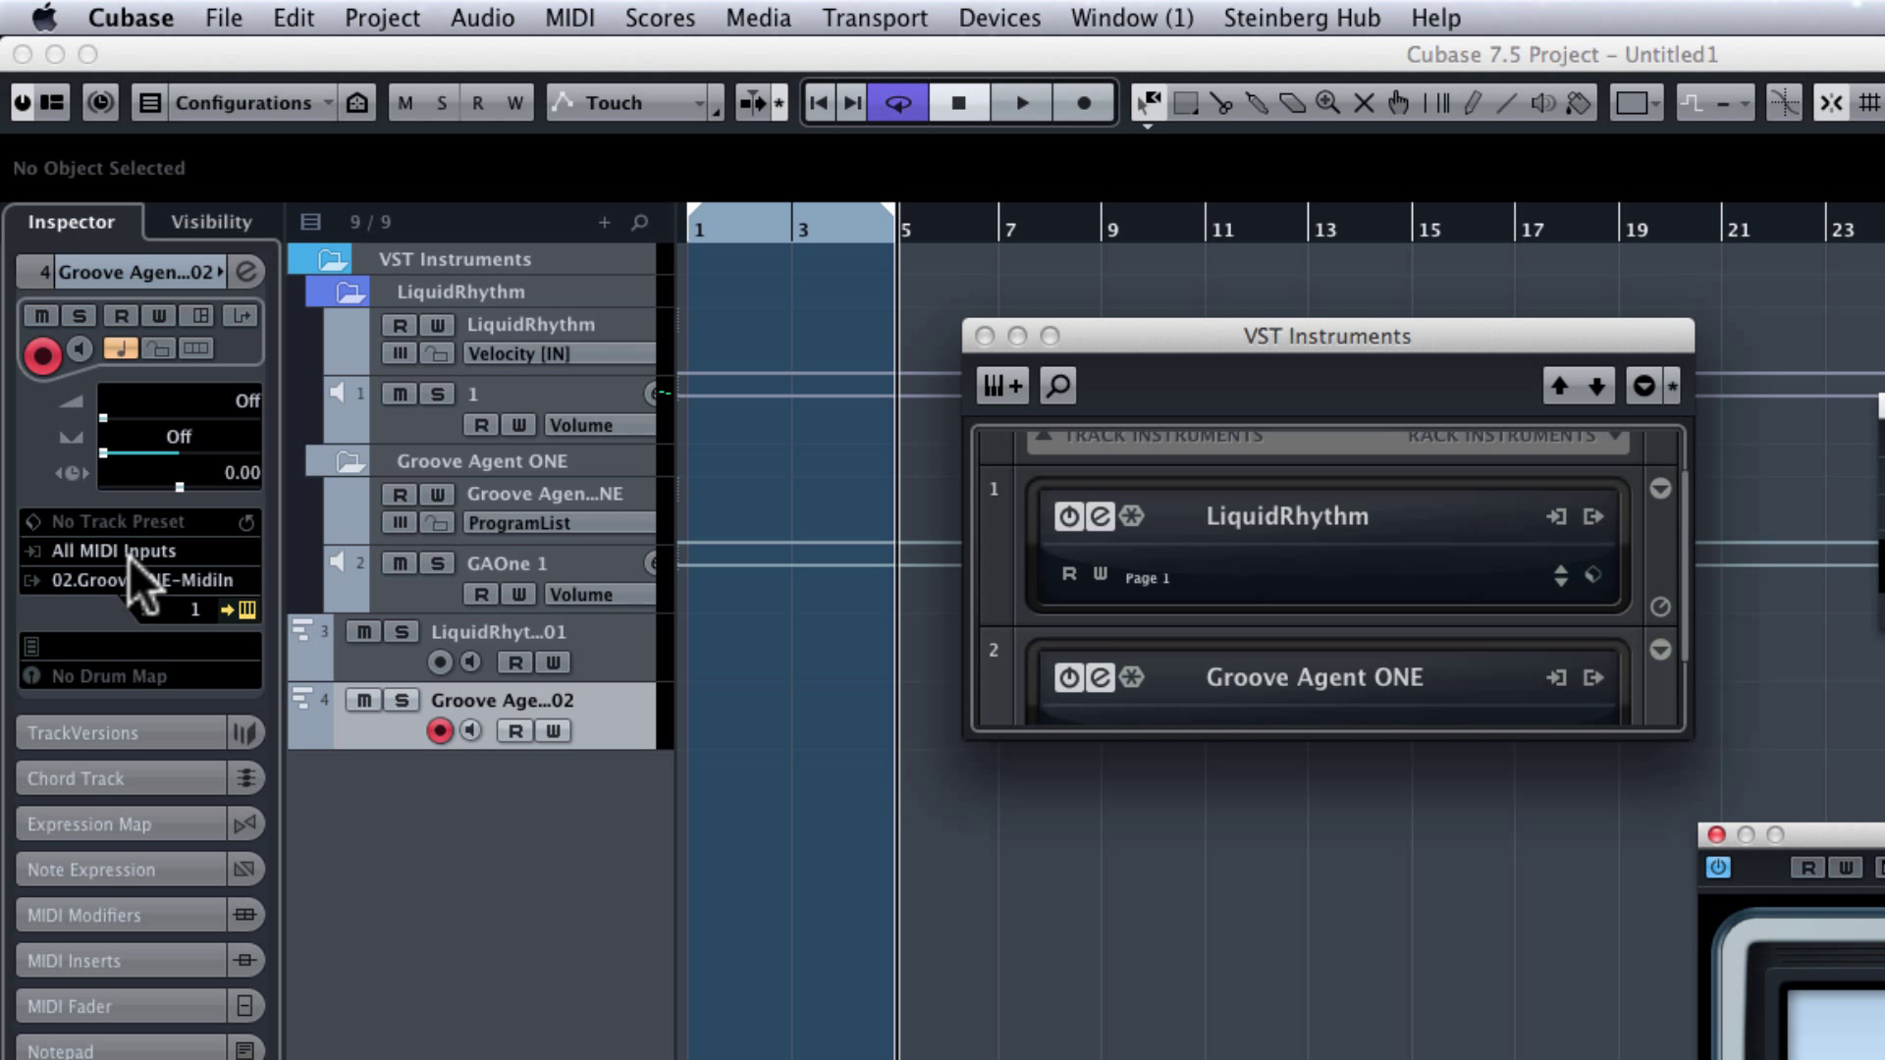
# Set the Groove Agent ONE MIDI track's input to LiquidRhythm – MIDI Out.
pyautogui.click(90, 553)
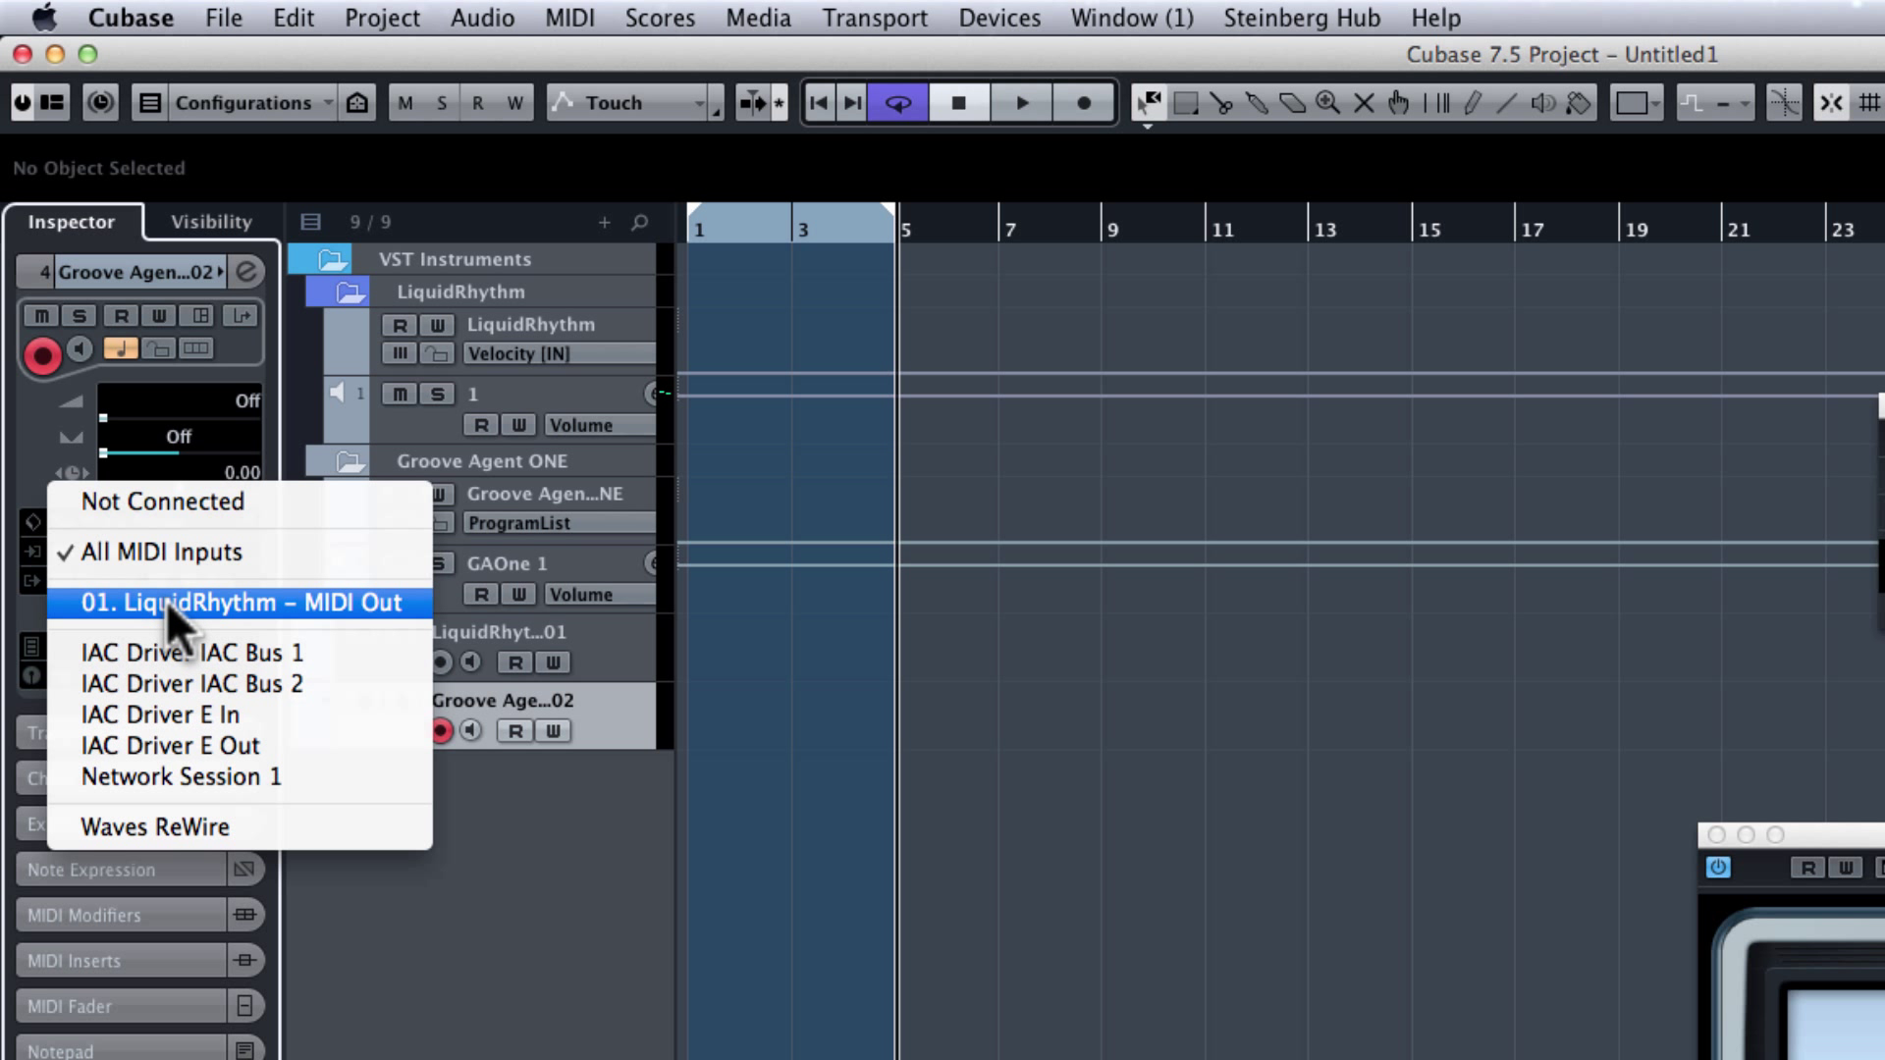
pyautogui.click(167, 600)
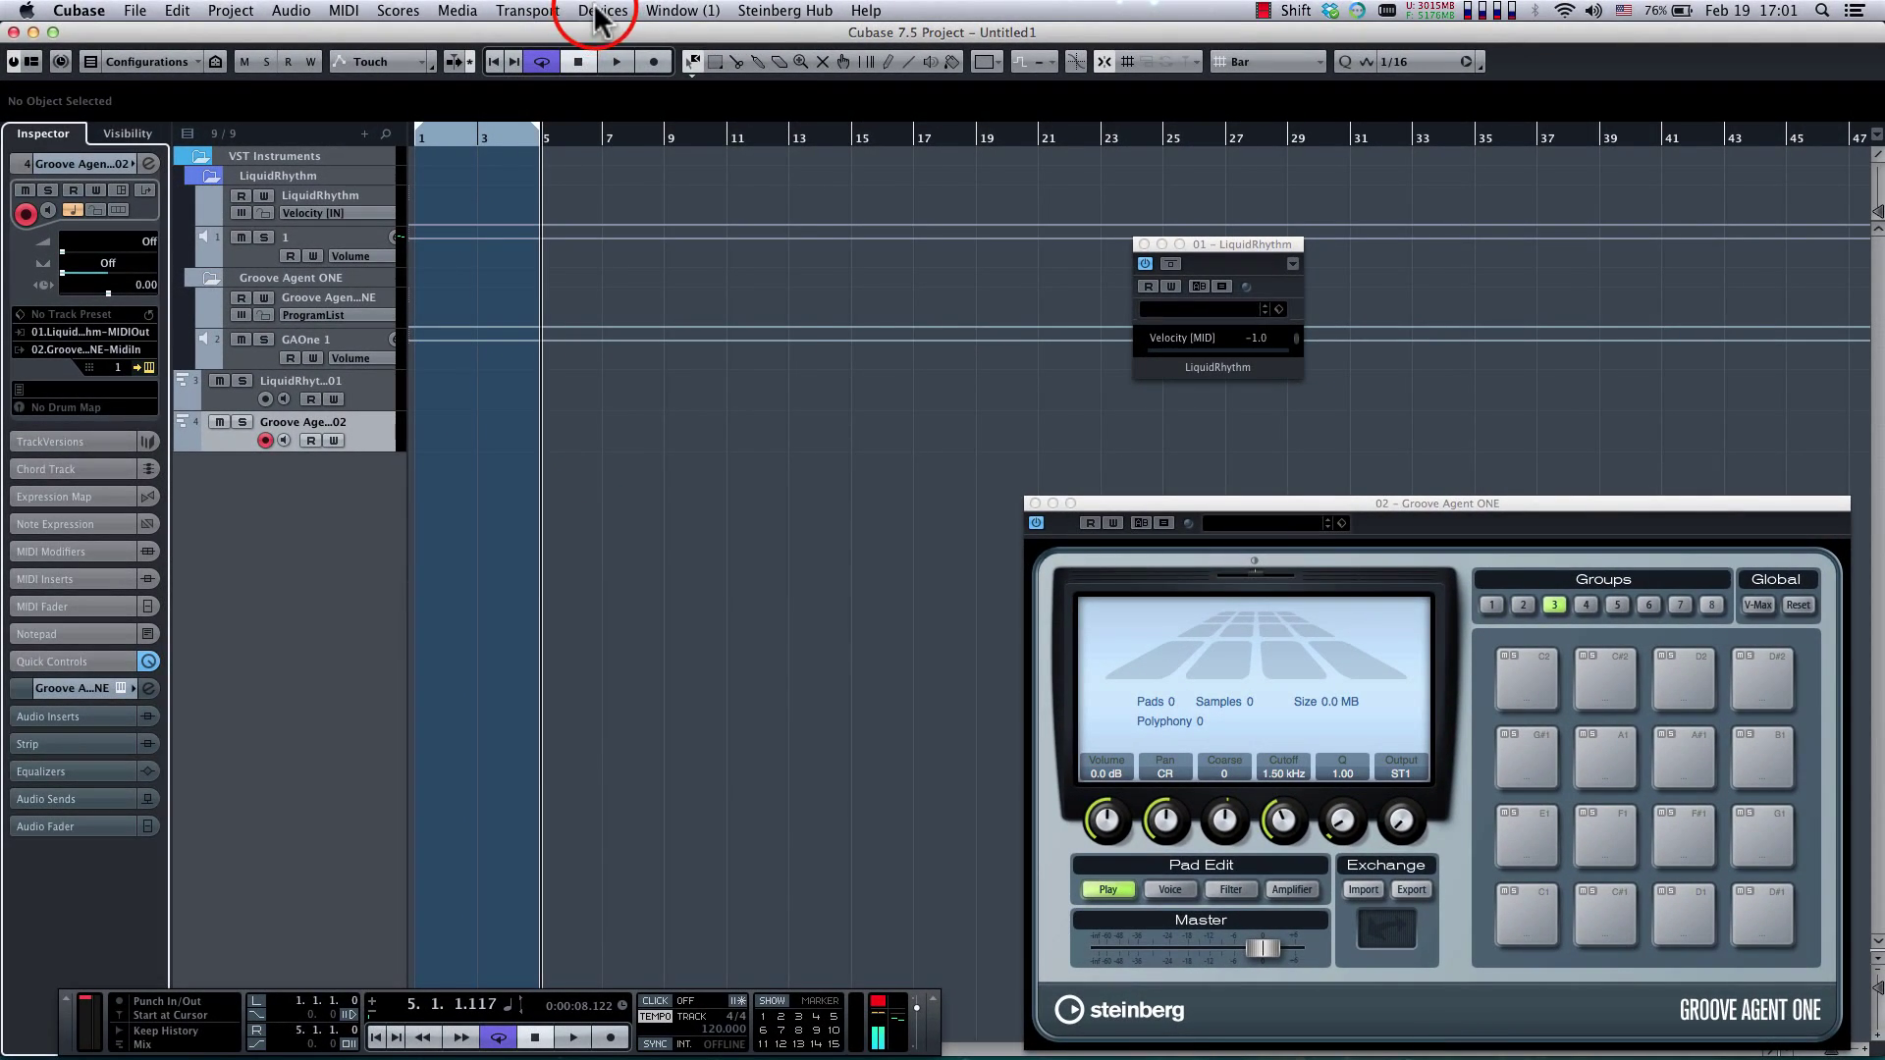
# Open the MixConsole and hide the Stereo In, LiquidRhythm 01 and Groove Agent ONE 02 channels.
pyautogui.click(598, 11)
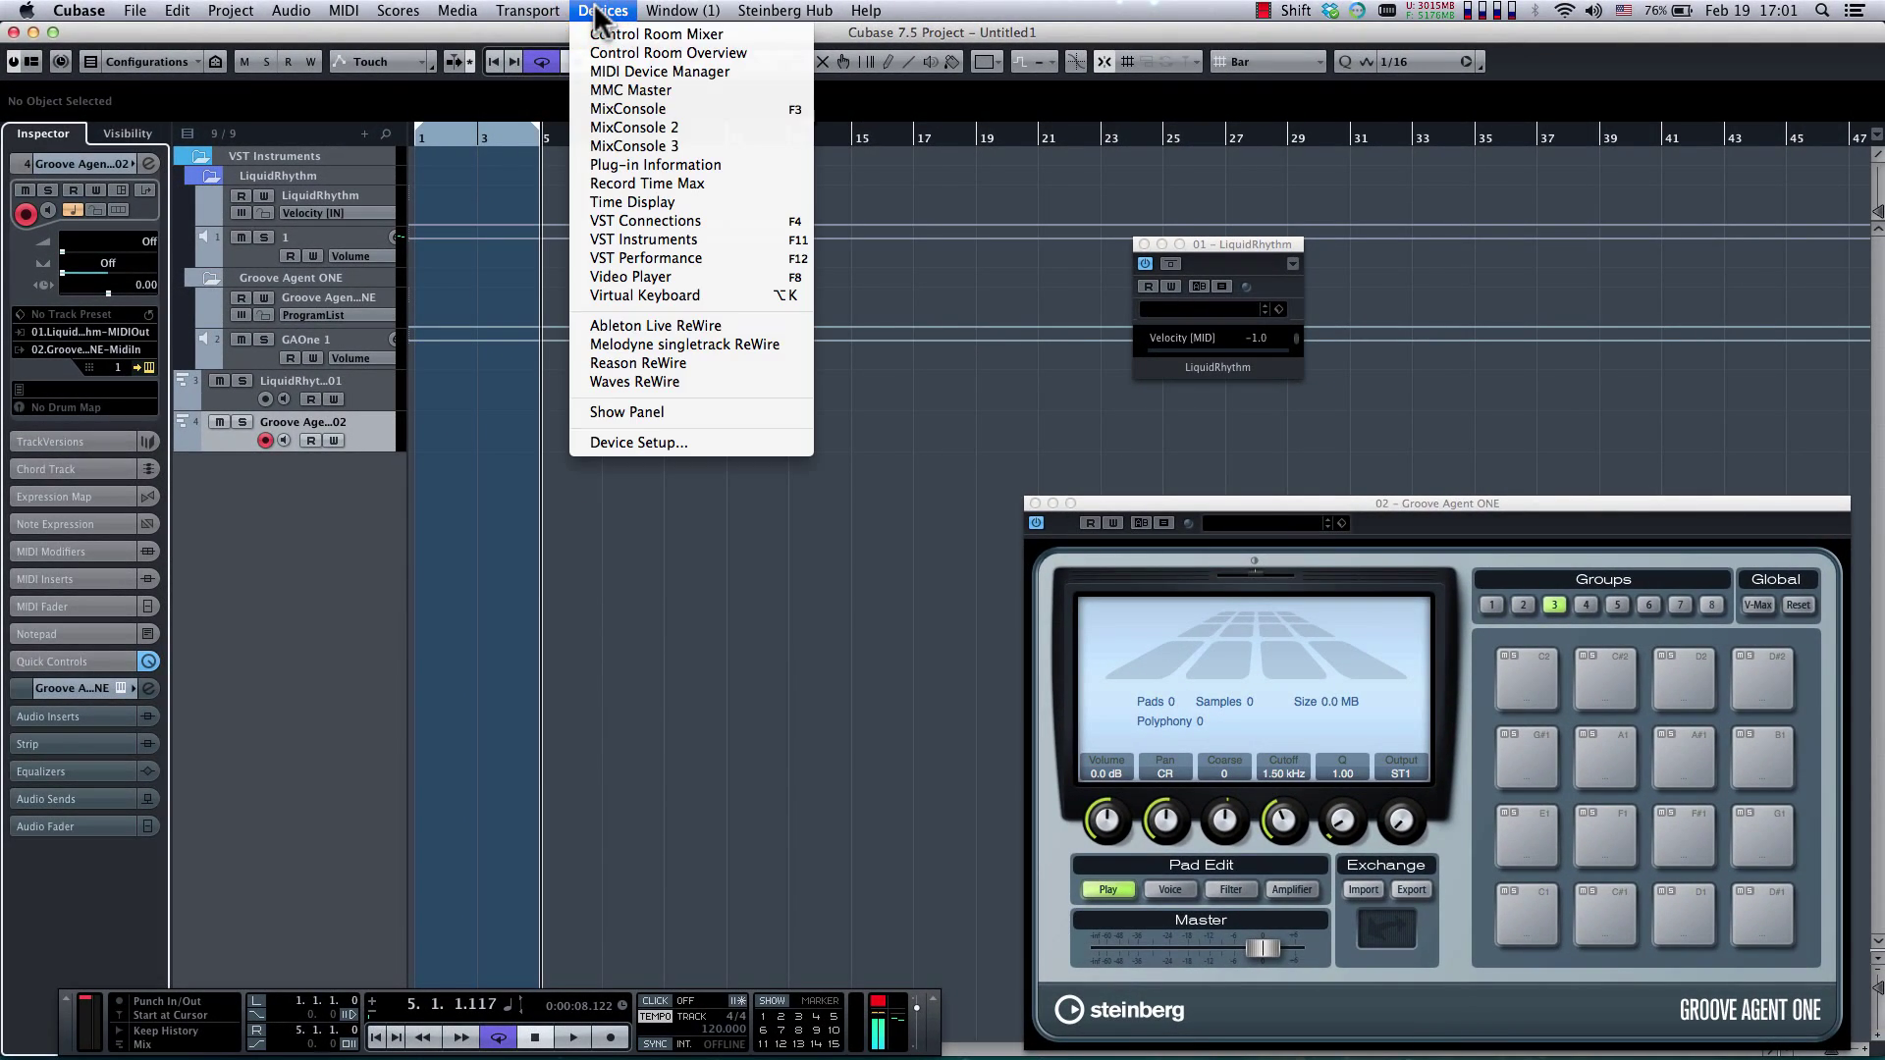
pyautogui.click(646, 106)
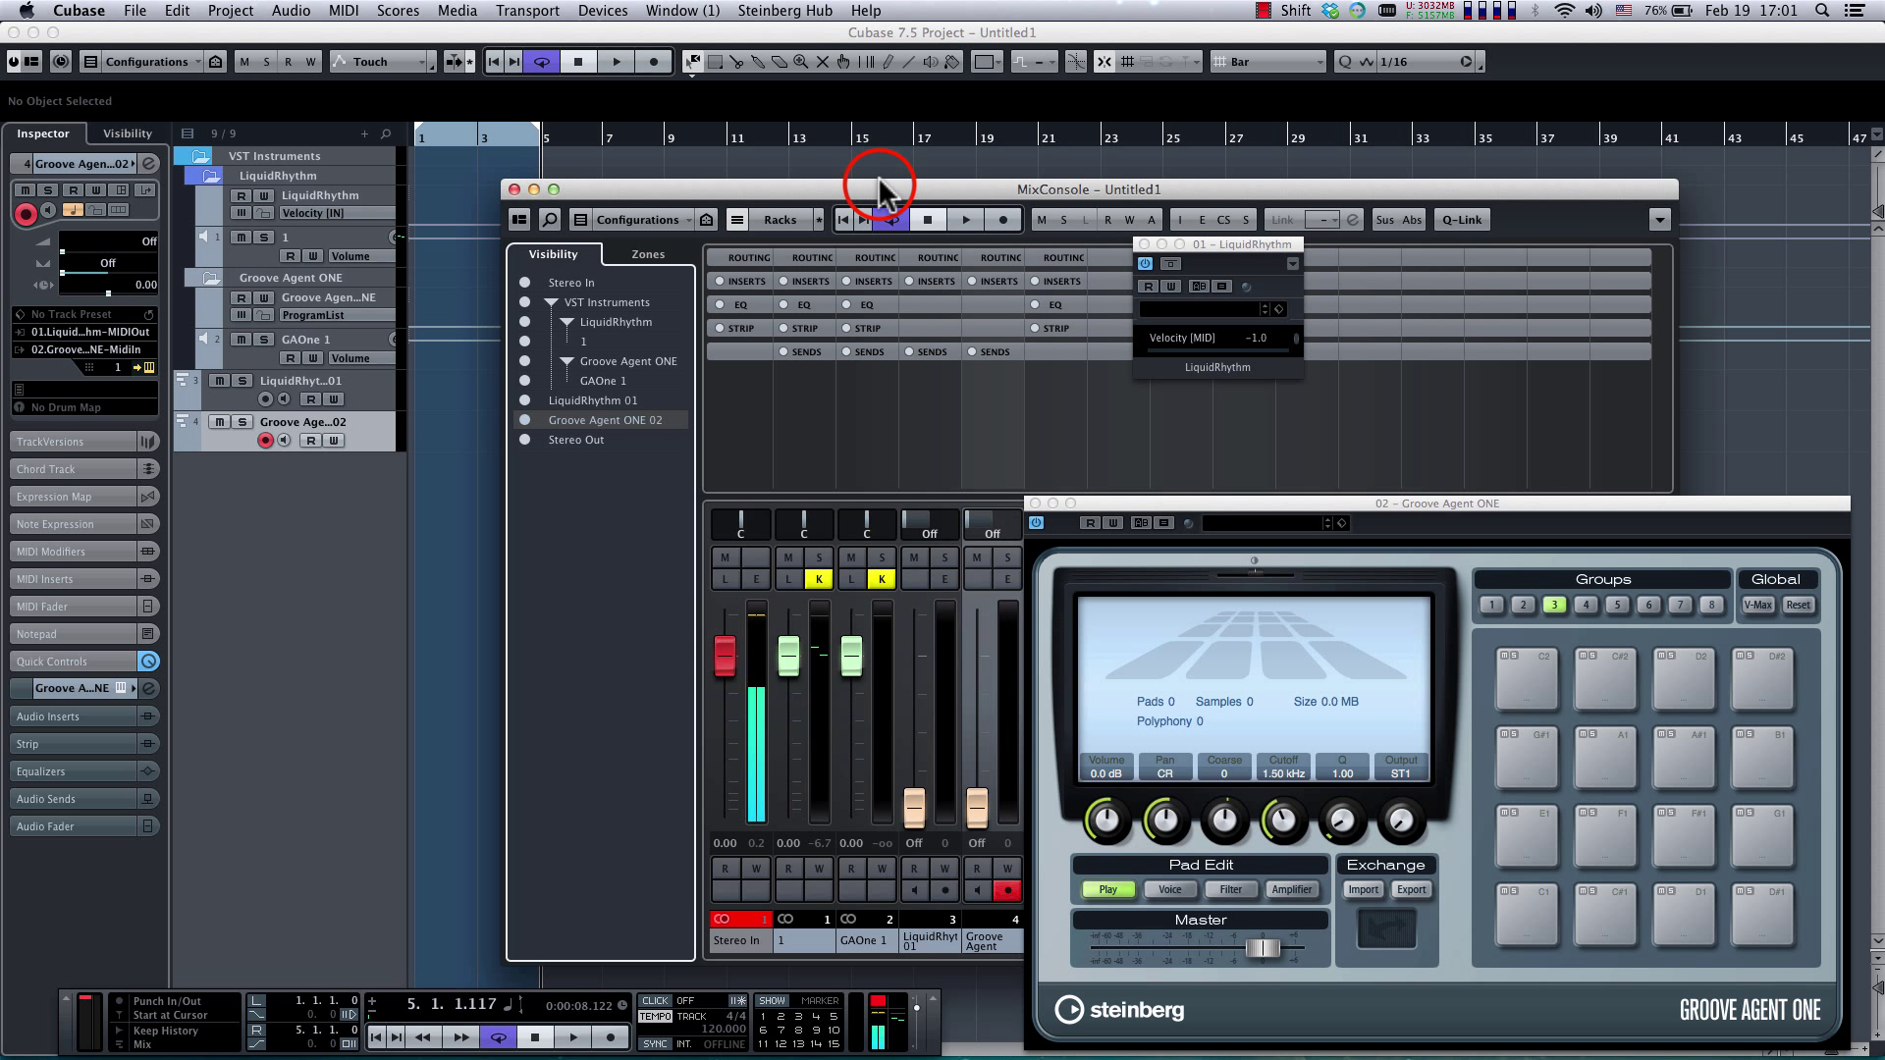
pyautogui.moveTo(880, 187); pyautogui.dragTo(517, 104)
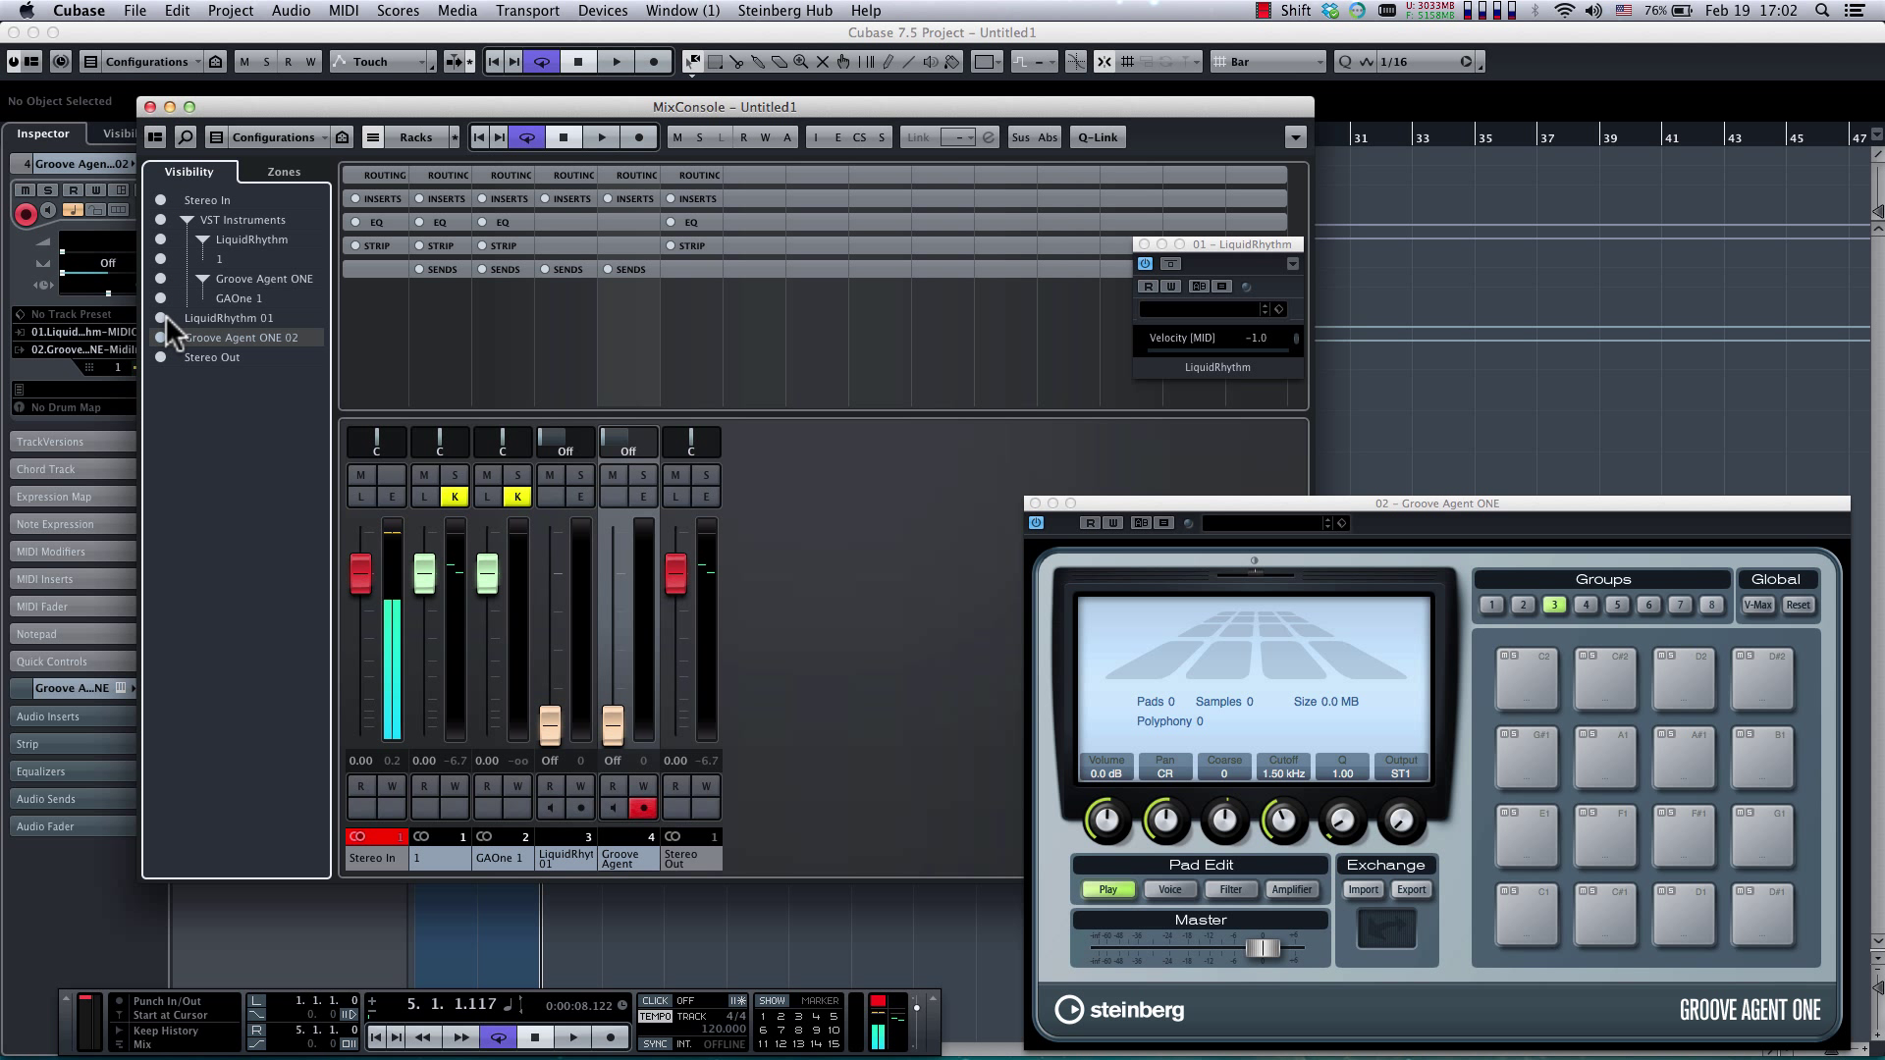
pyautogui.click(161, 200)
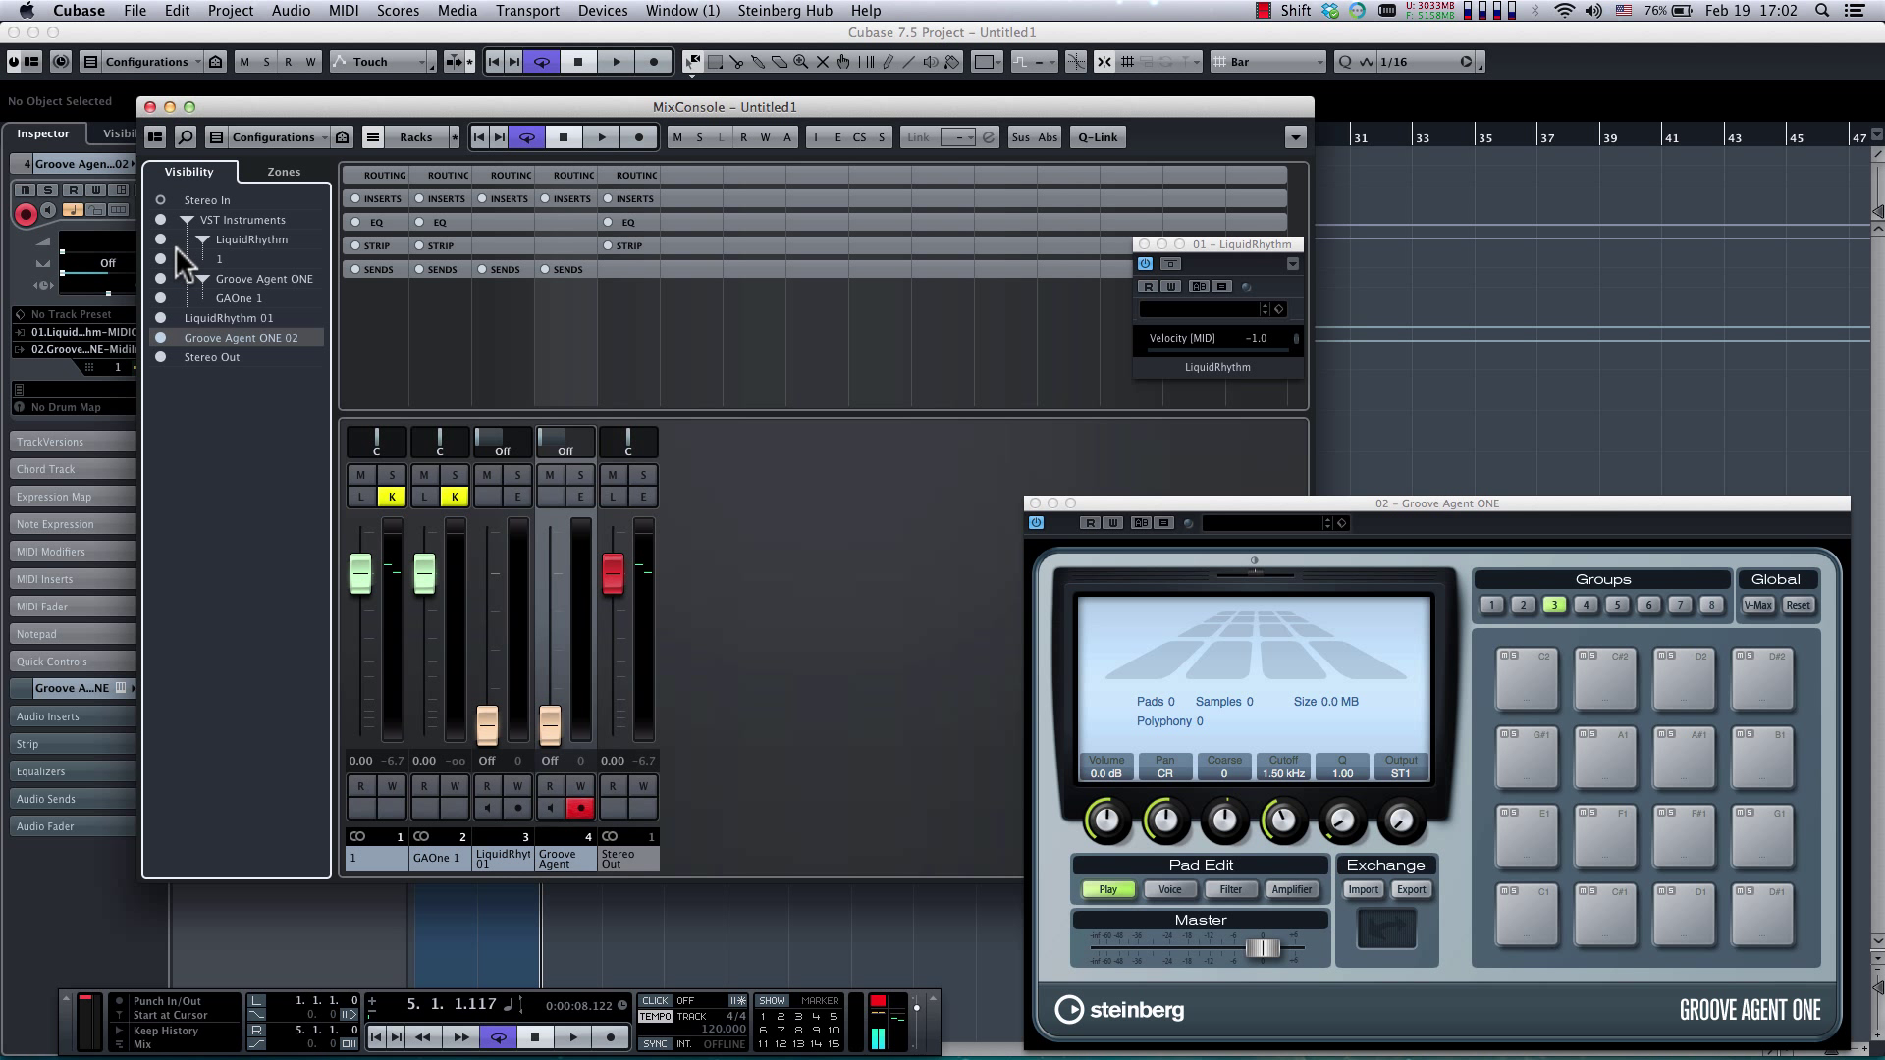
pyautogui.click(161, 318)
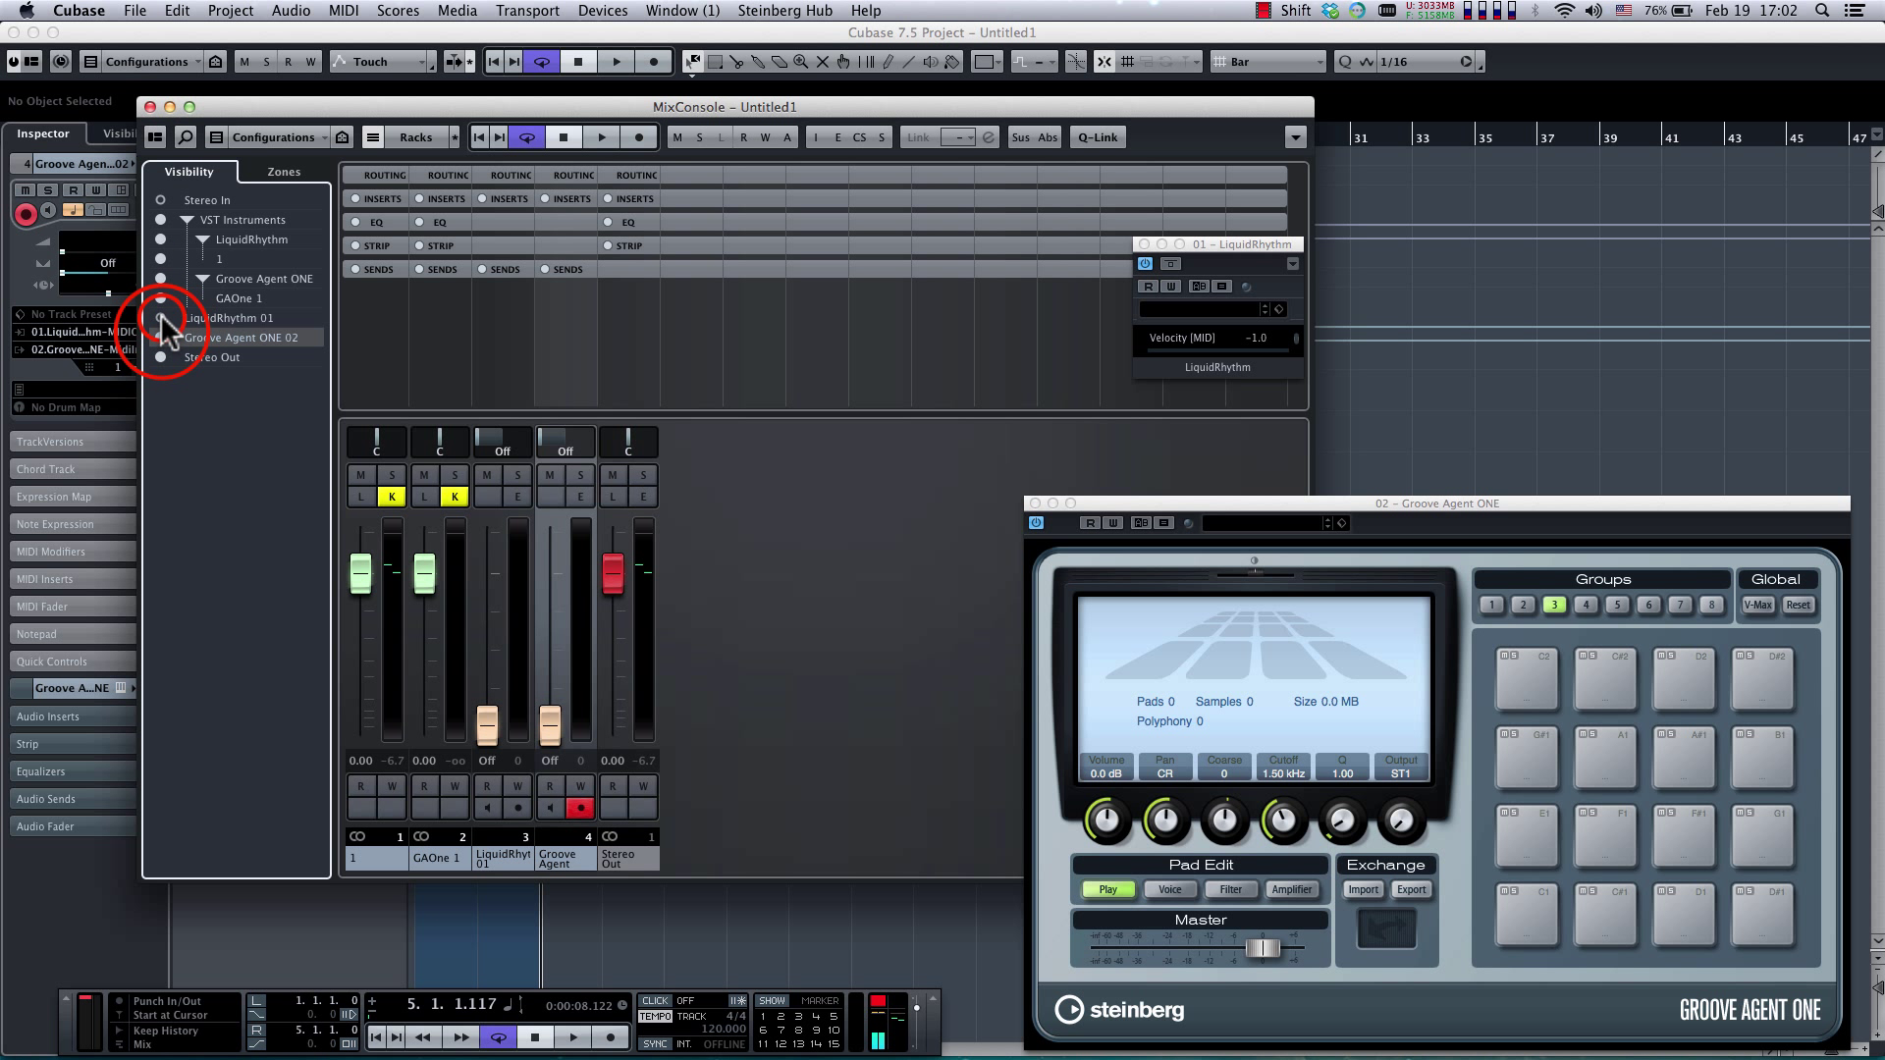
pyautogui.click(161, 337)
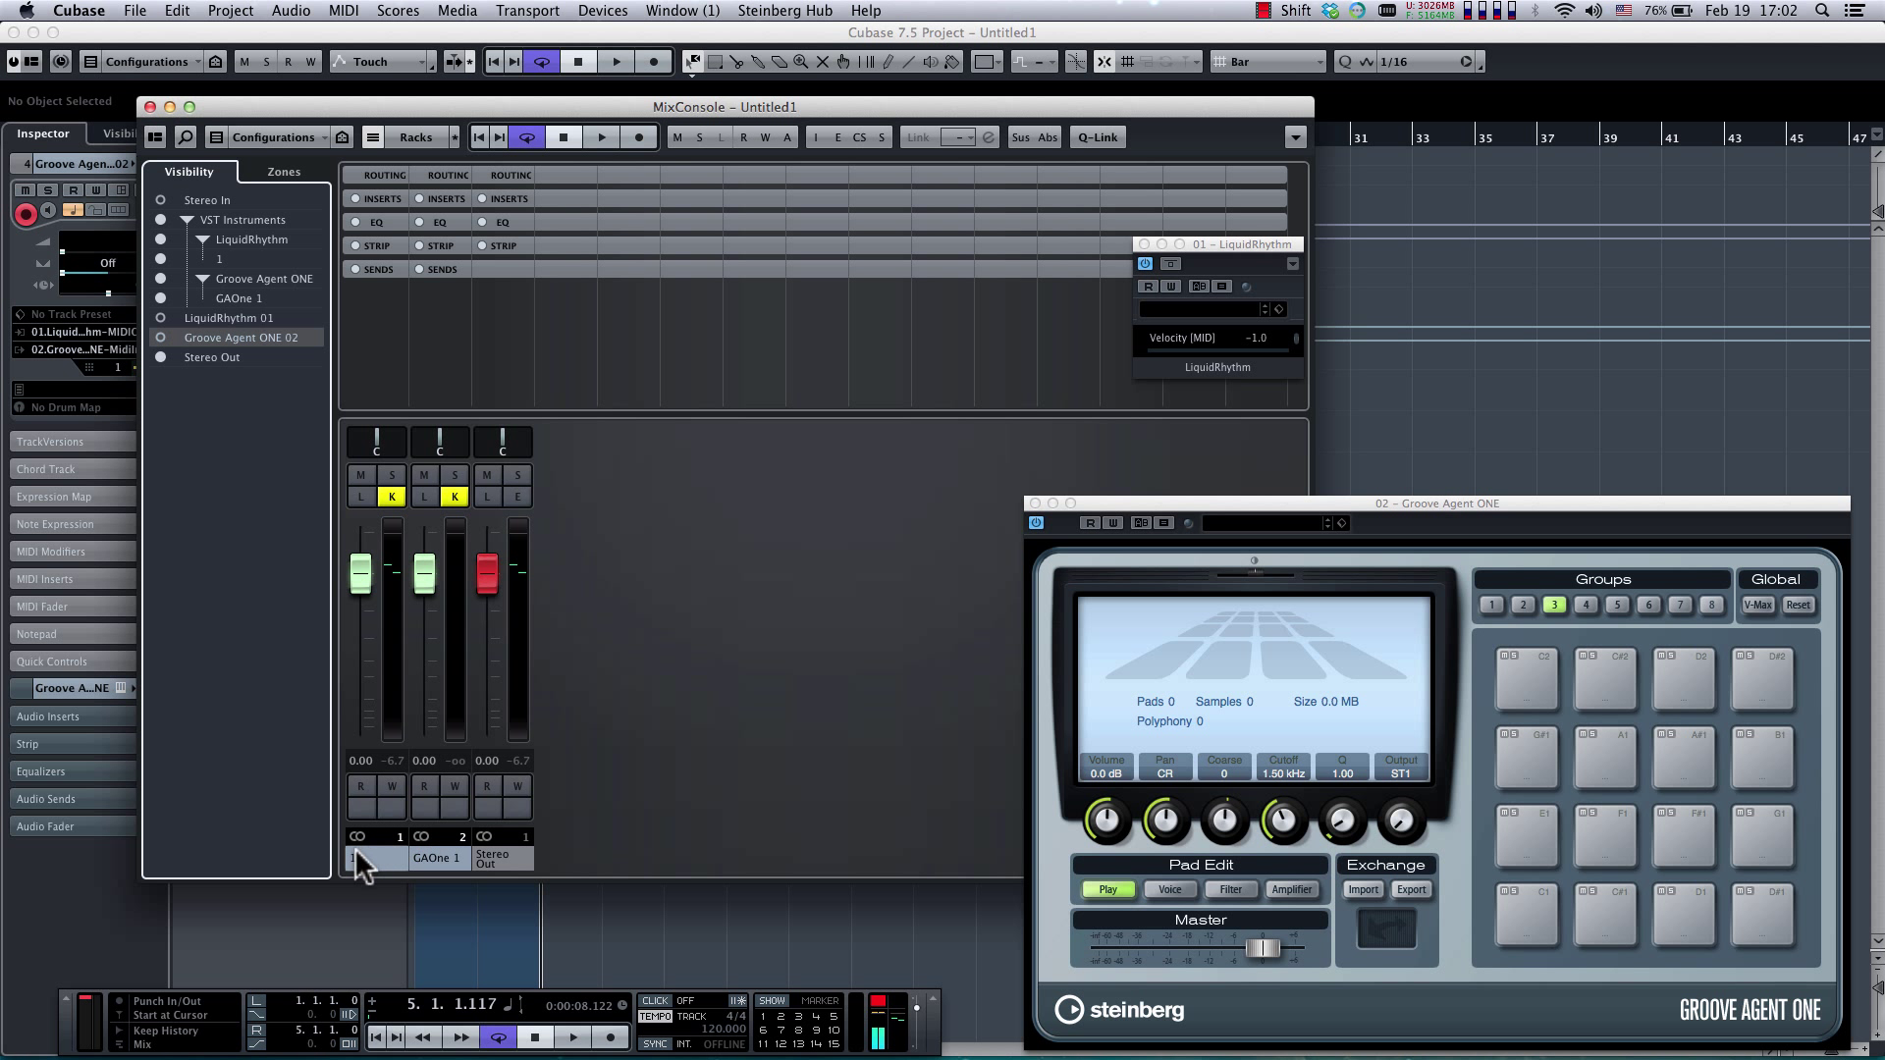
# Mute LiquidRhythm's audio channel 1 and start playback to check the loop in Liquid Rhythm, closing the MixConsole.
pyautogui.click(361, 475)
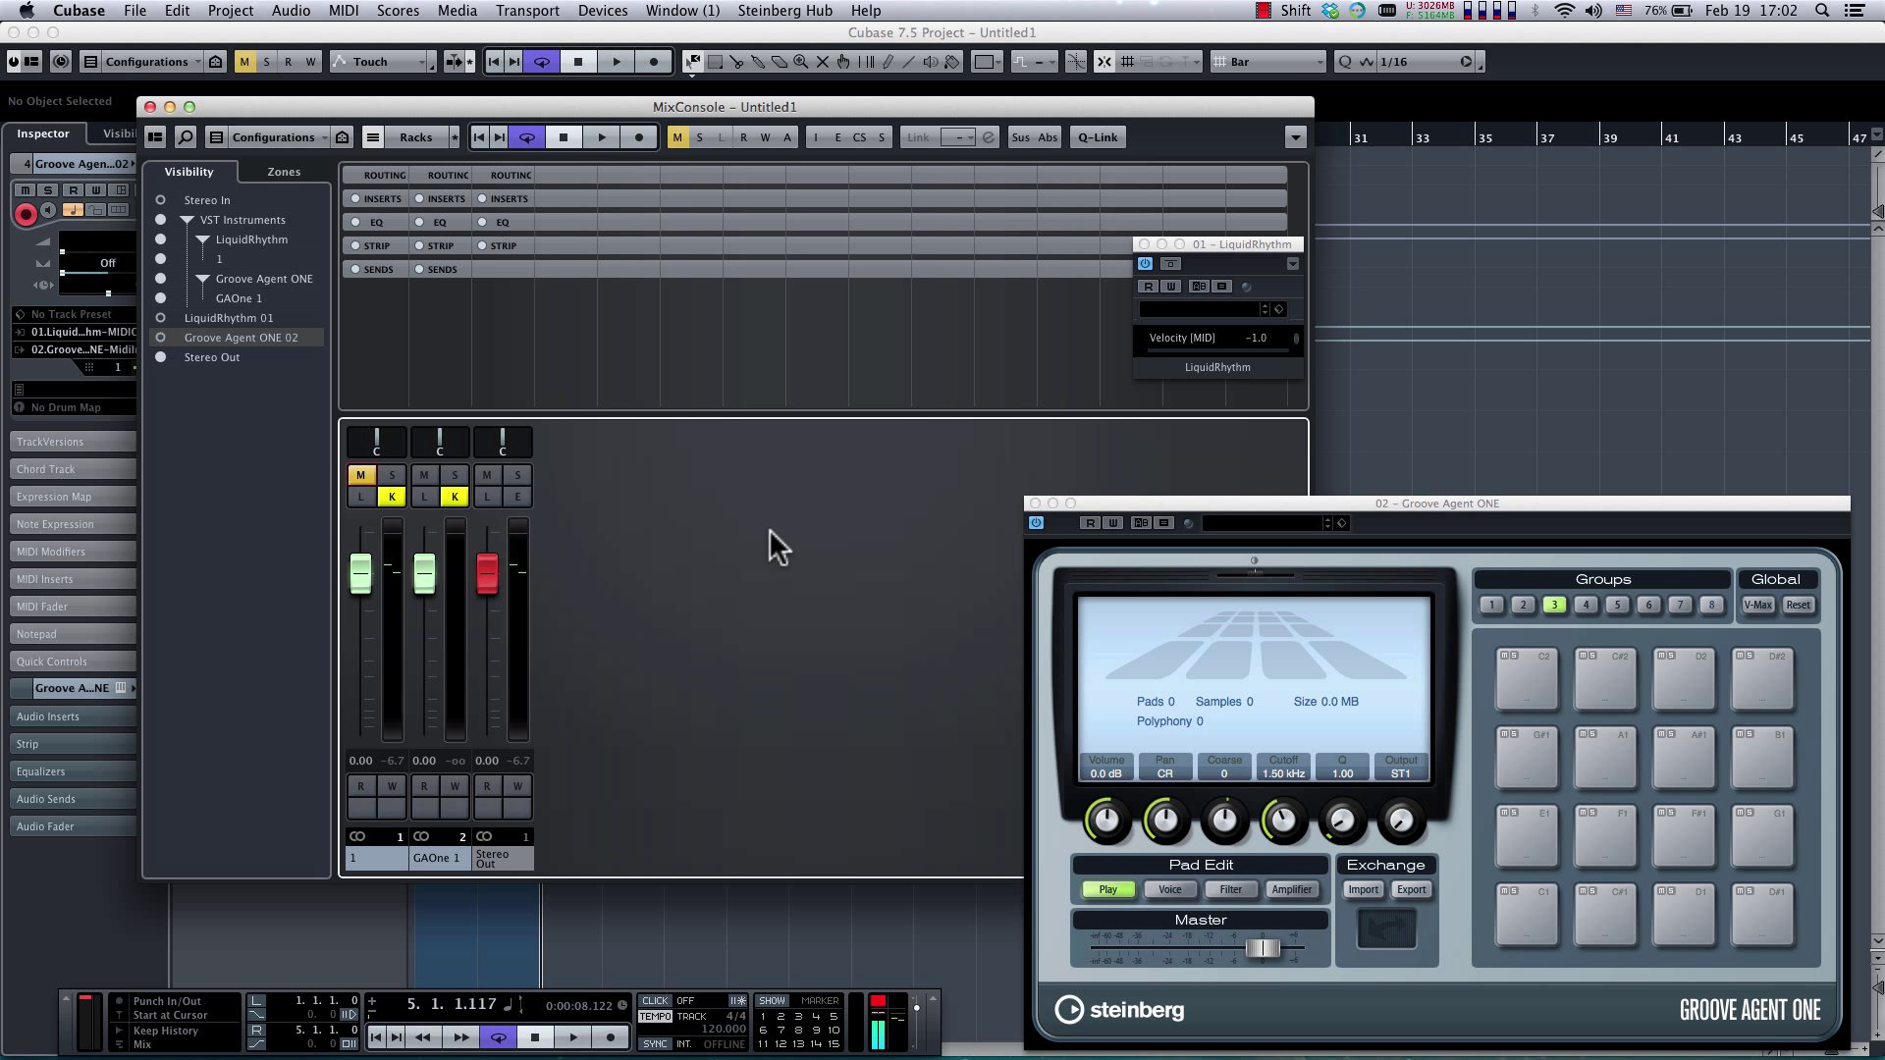
pyautogui.press('space')
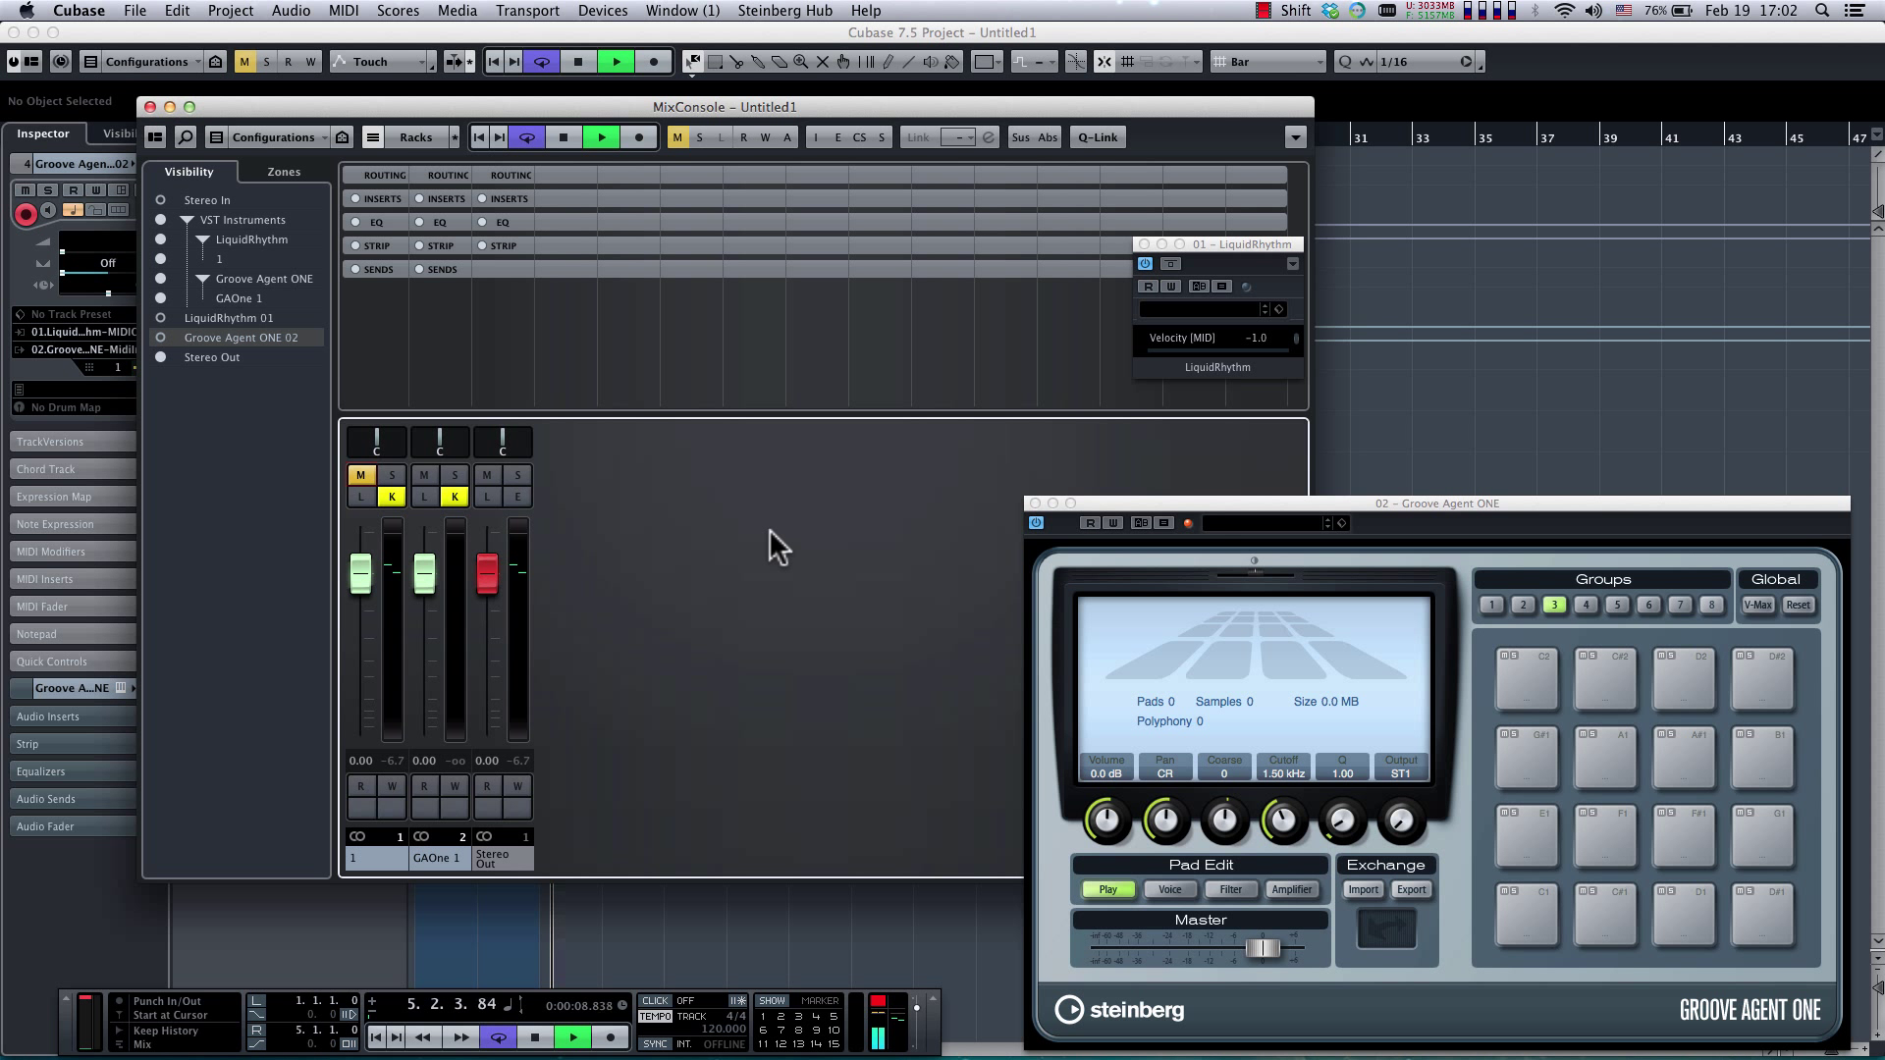
pyautogui.press('super+Tab')
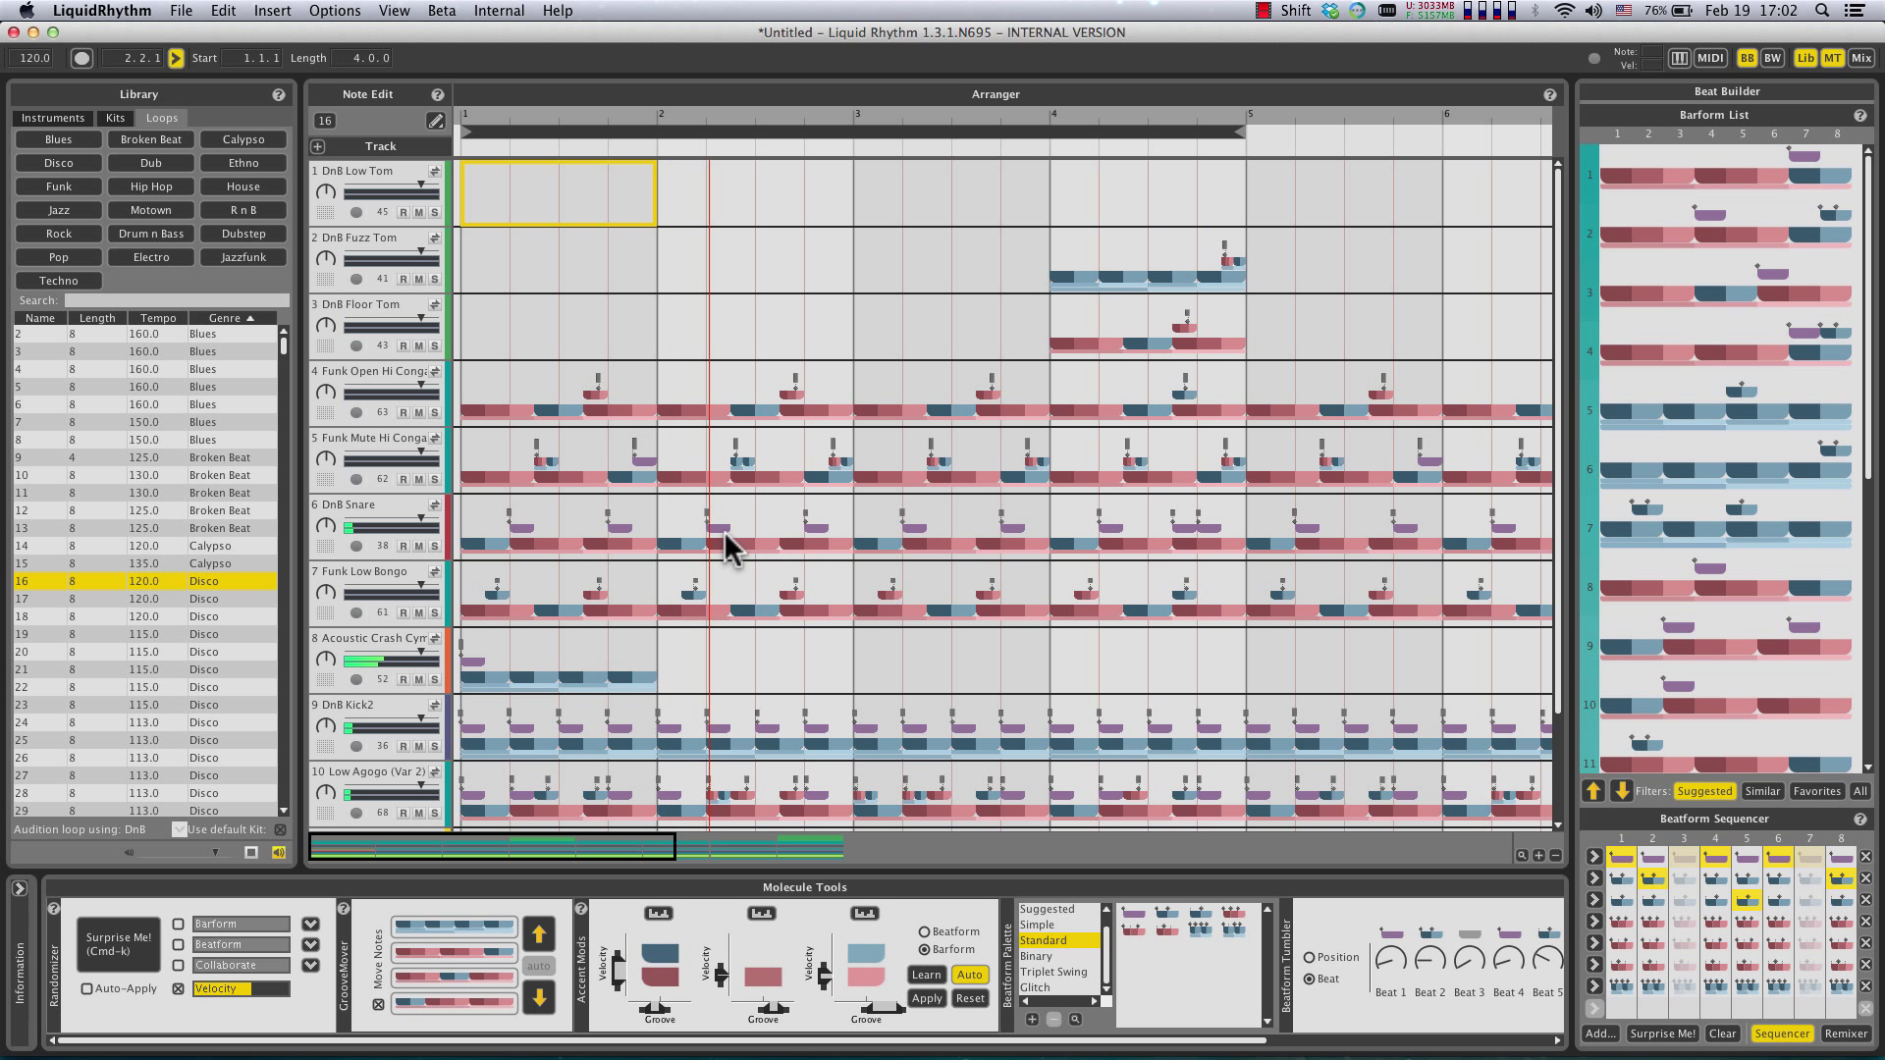
pyautogui.press('super+Tab')
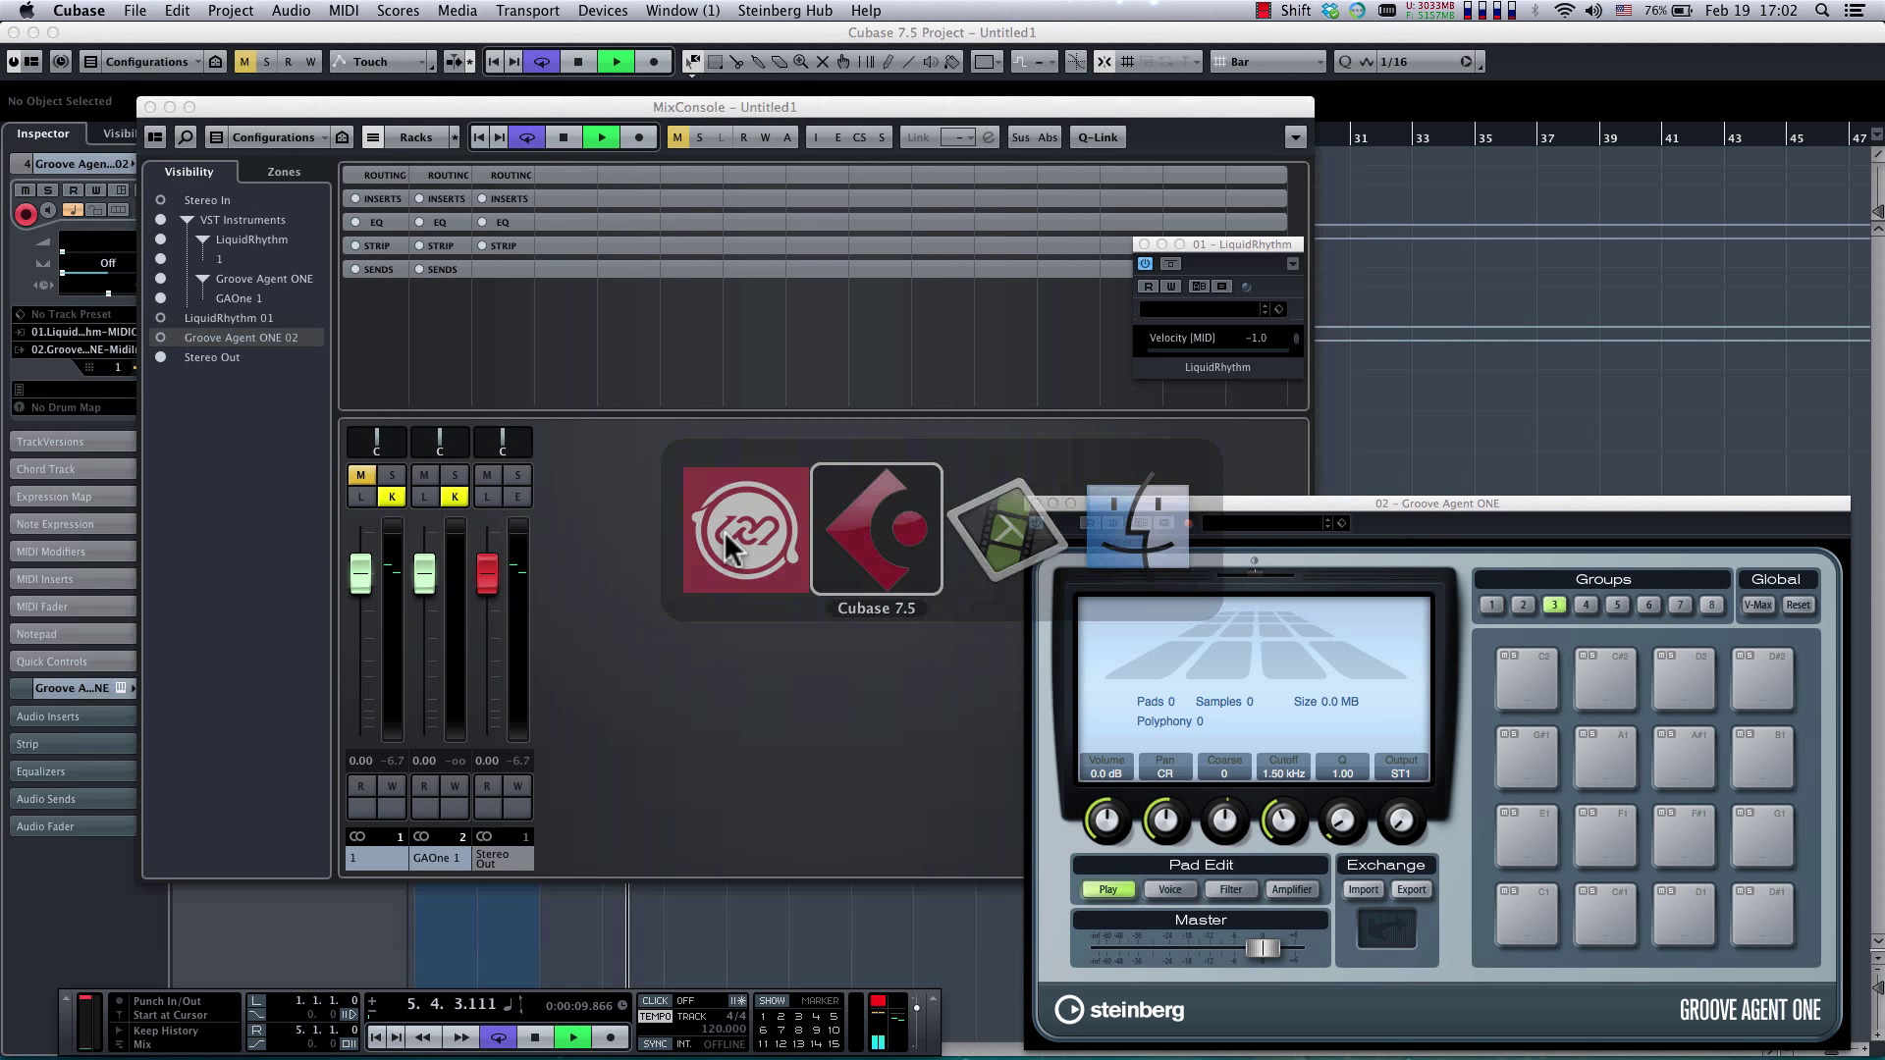
pyautogui.click(150, 107)
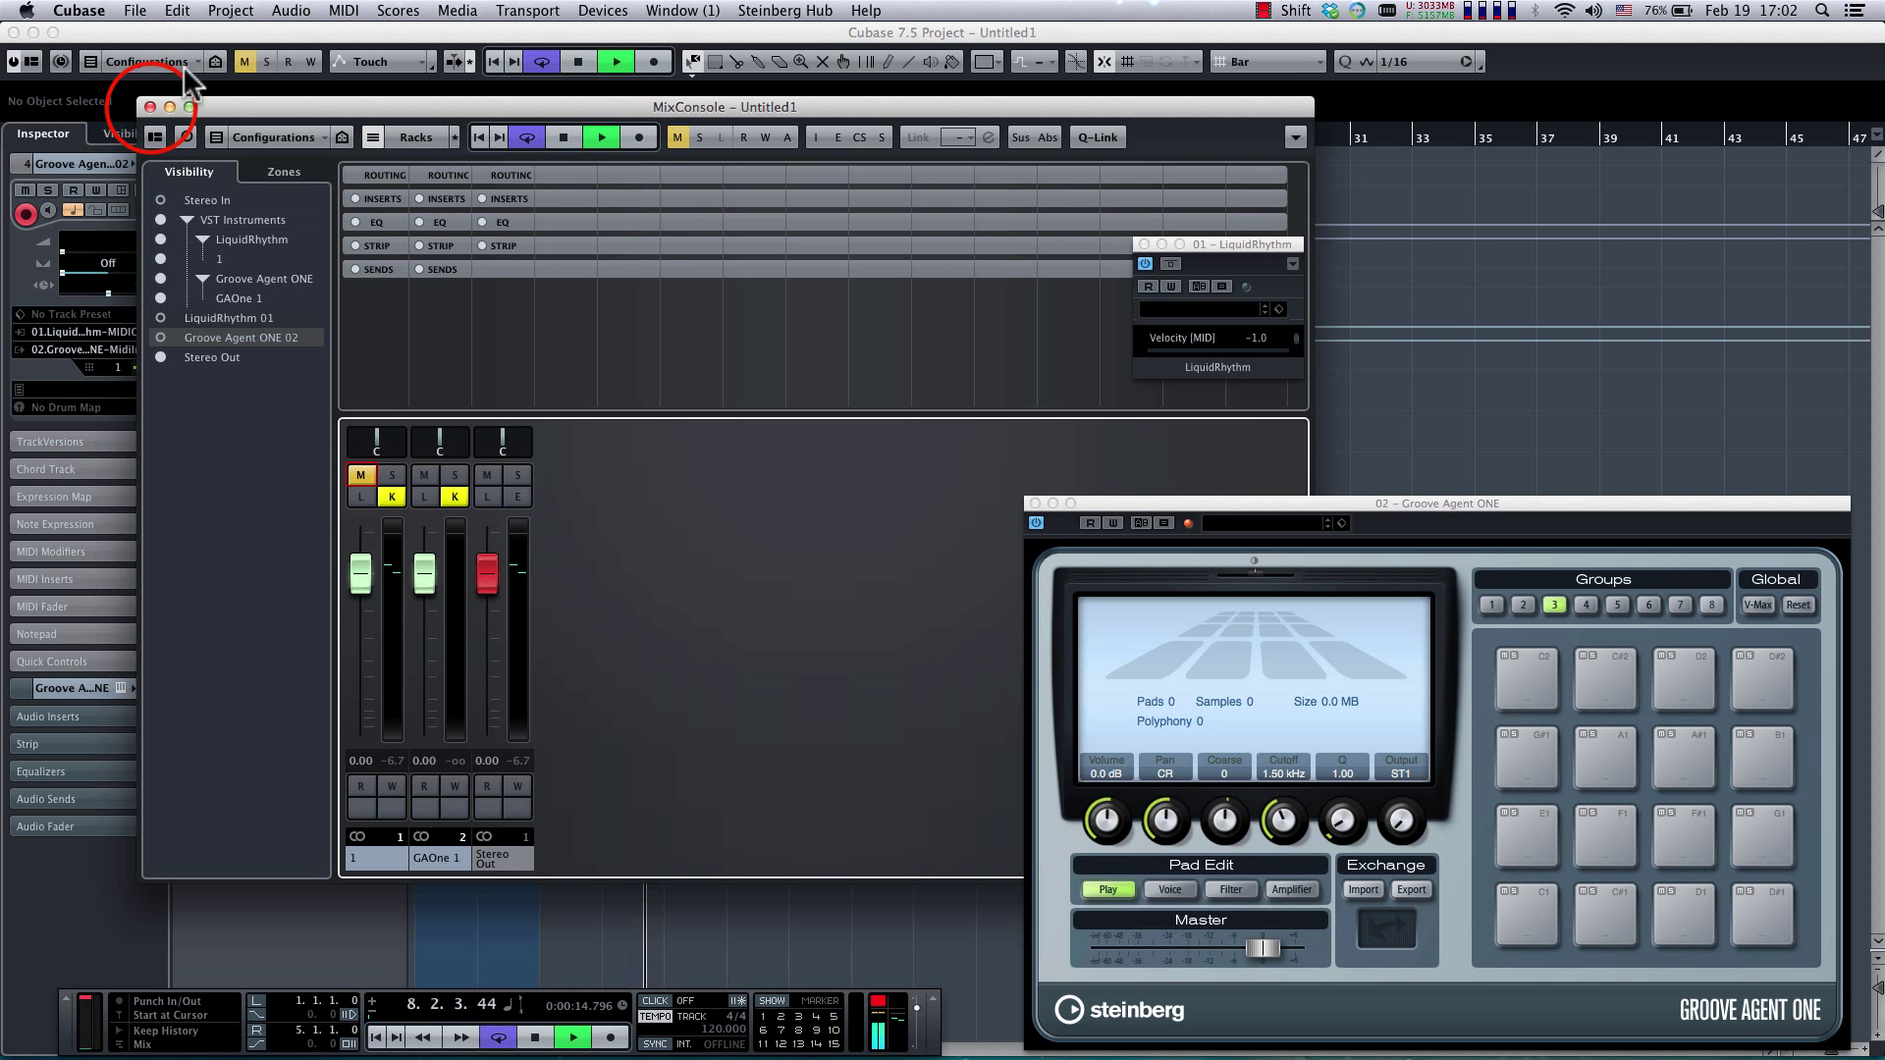